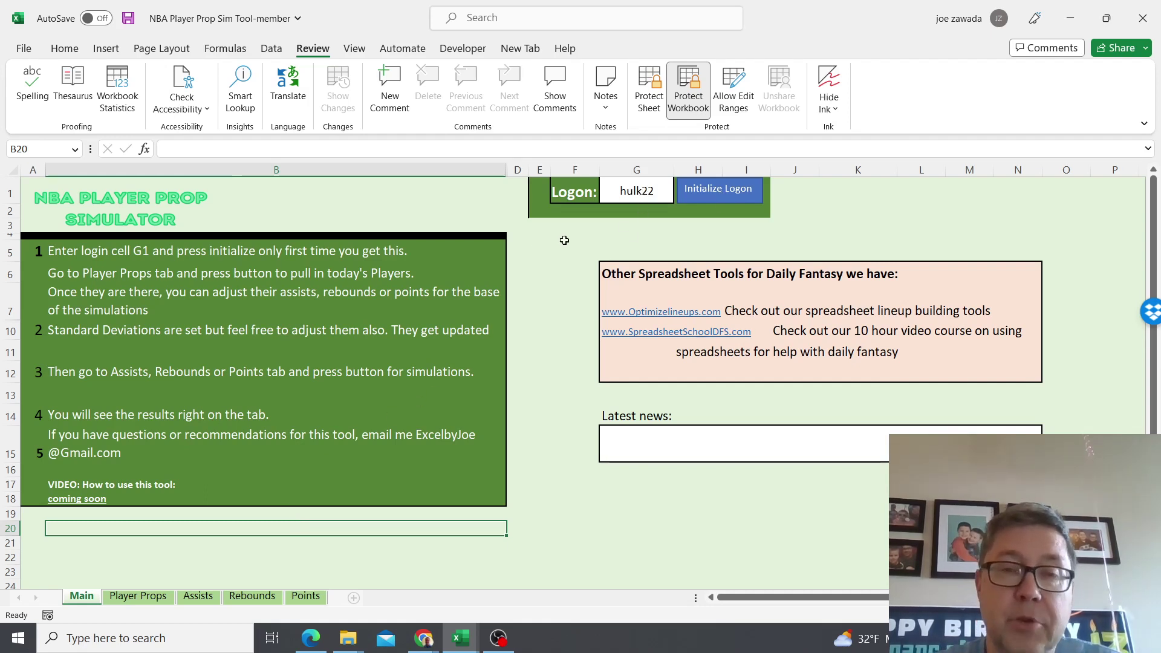
On Player Props, clear the old player list and pull in today's players with projections
{"action": "left_click", "coordinate": [135, 597]}
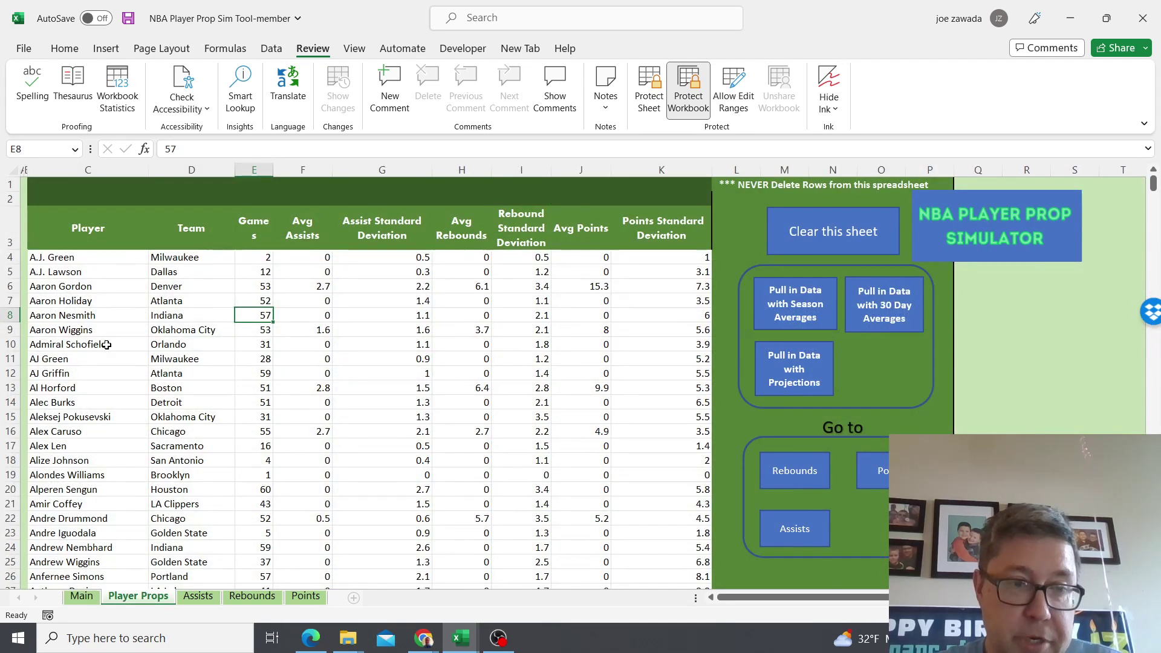
{"action": "left_click", "coordinate": [84, 302]}
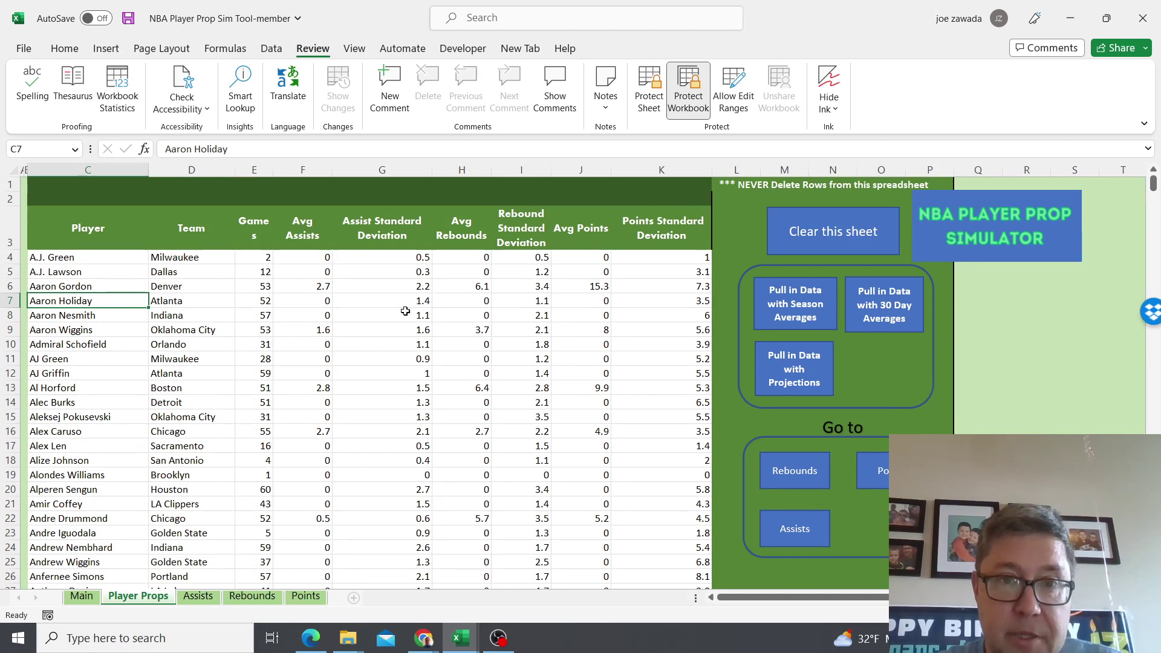
{"action": "left_click", "coordinate": [790, 231]}
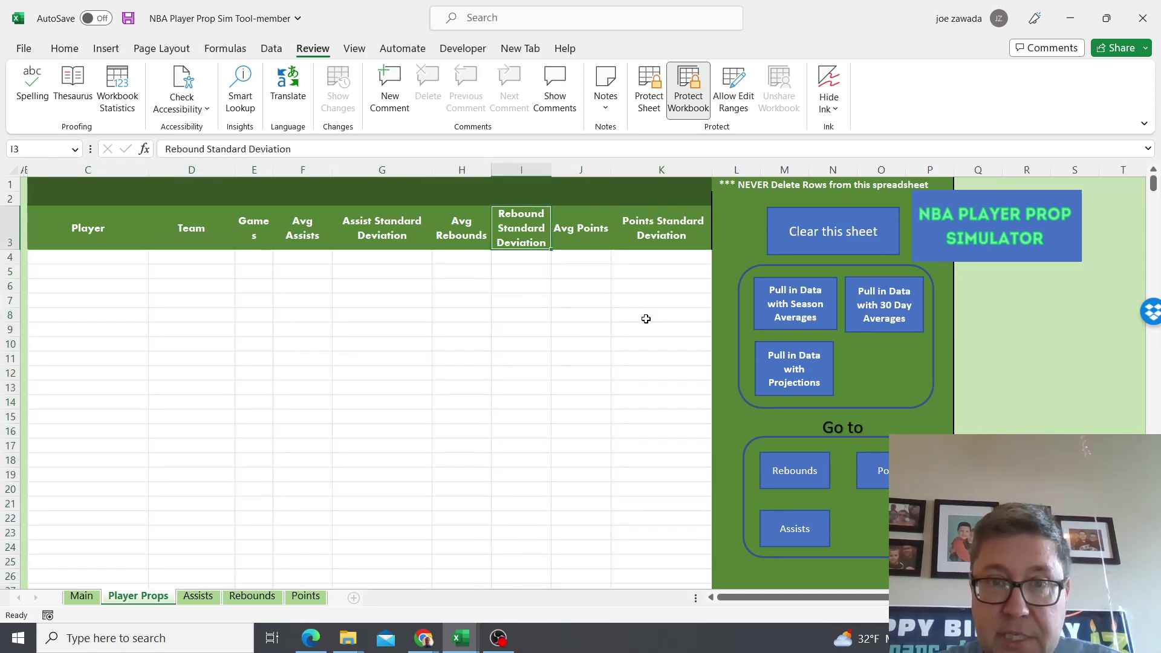
{"action": "left_click", "coordinate": [627, 326]}
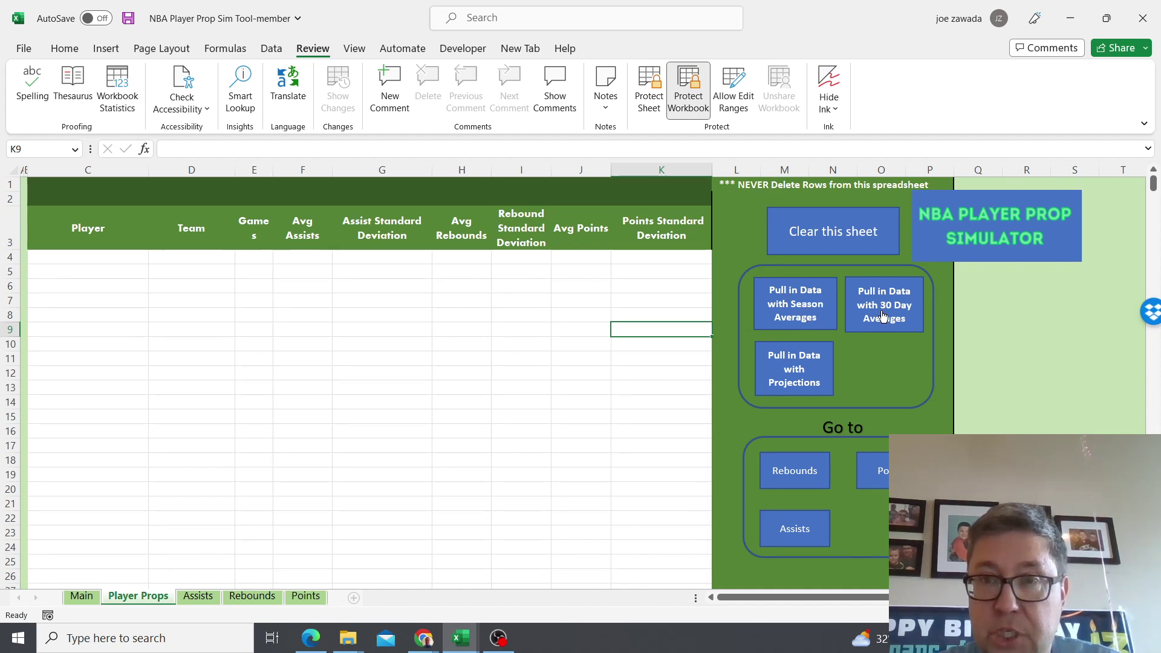
{"action": "left_click", "coordinate": [769, 369]}
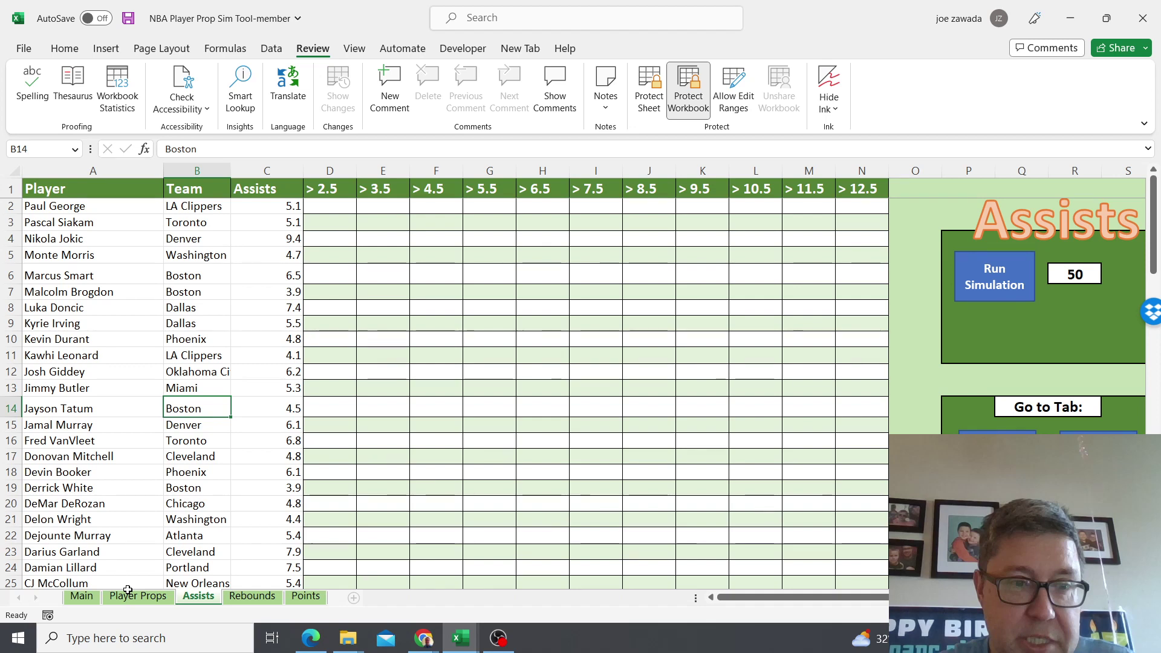
{"action": "left_click", "coordinate": [130, 595]}
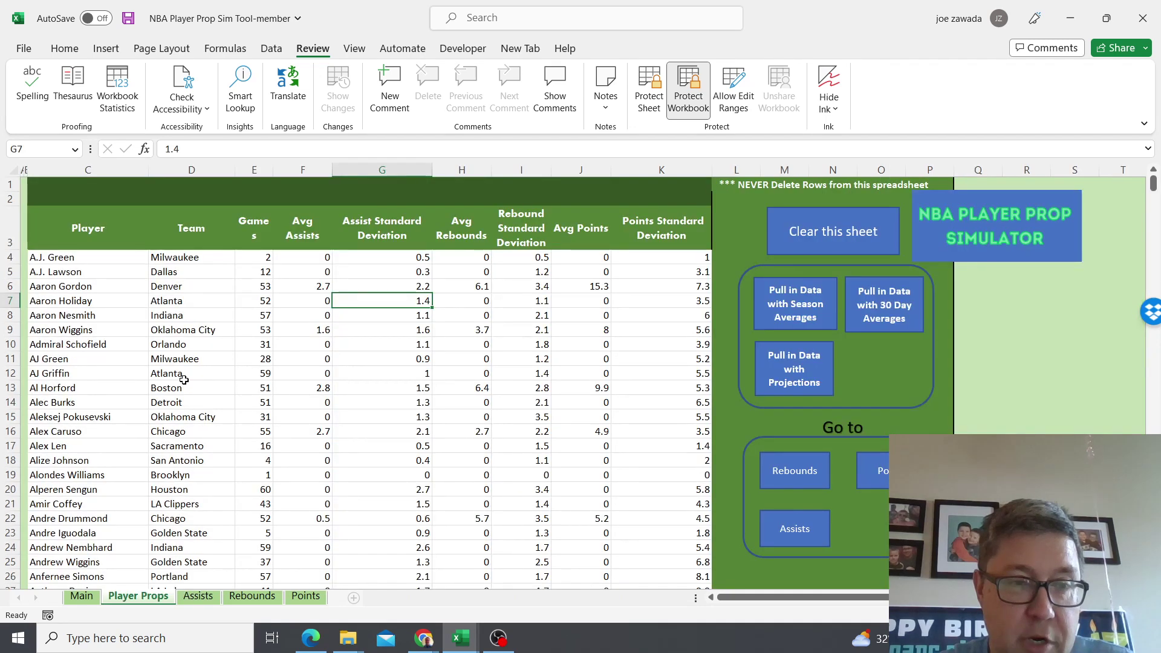
{"action": "left_click", "coordinate": [184, 377]}
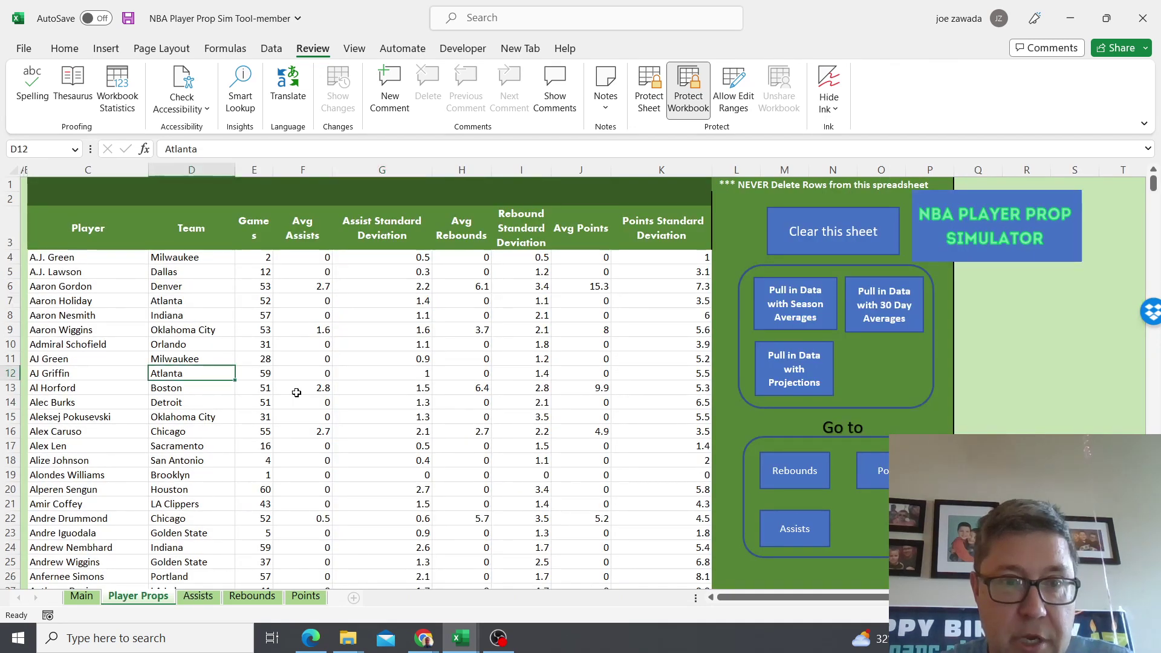
{"action": "left_click", "coordinate": [297, 393]}
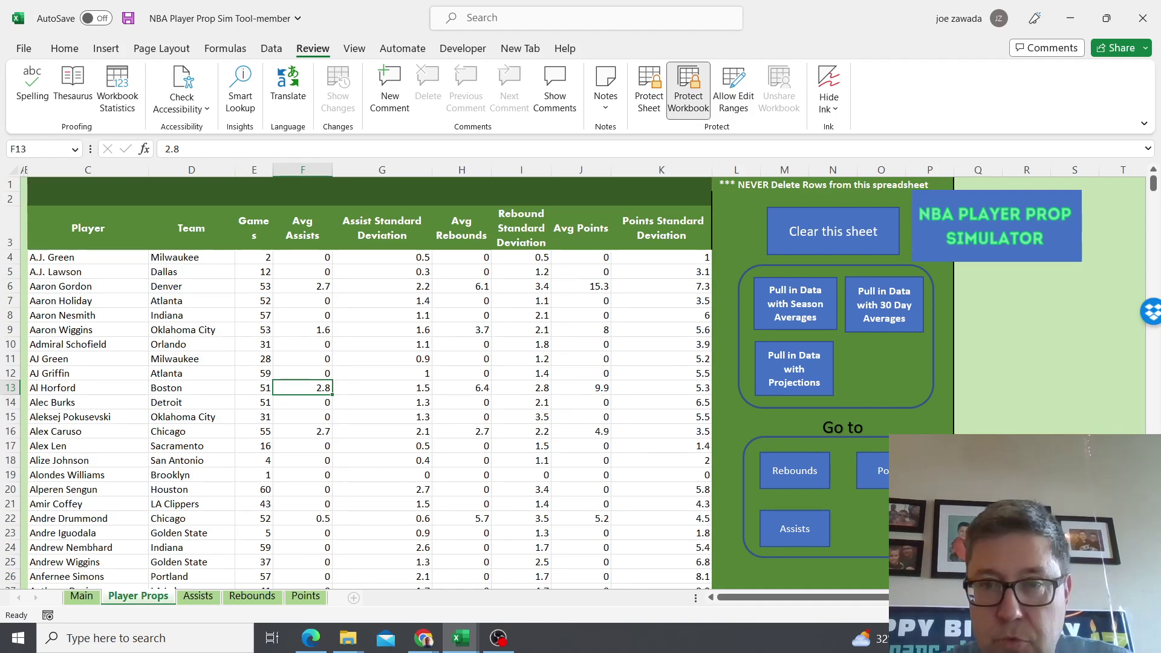
{"action": "left_click", "coordinate": [791, 528]}
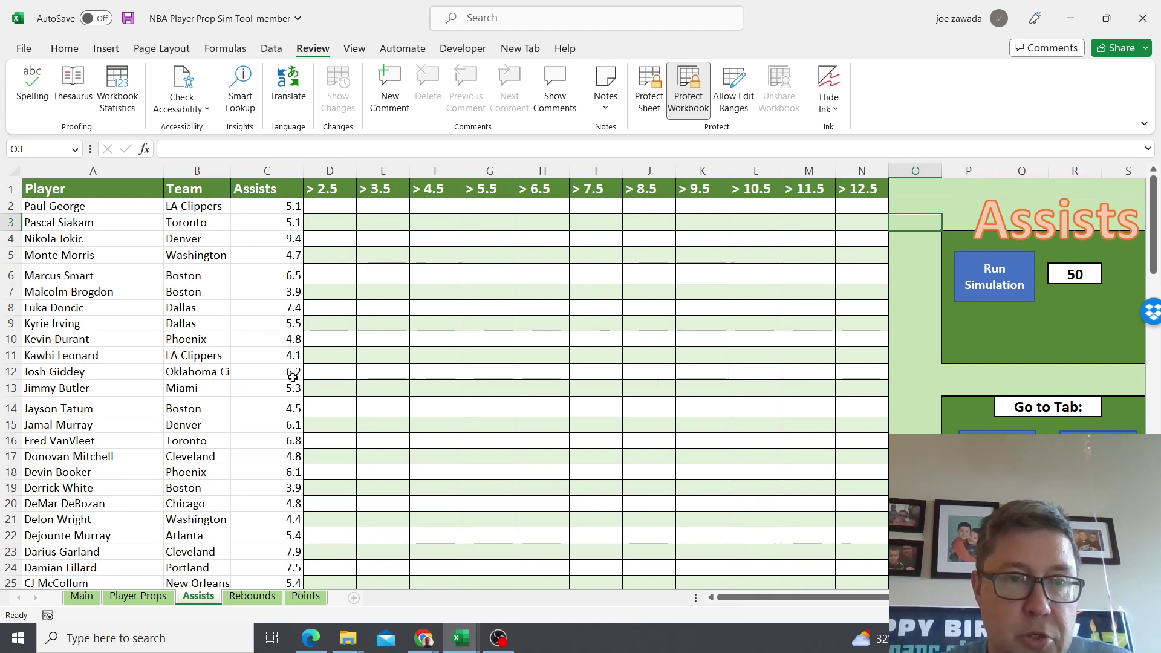
{"action": "left_click", "coordinate": [278, 411]}
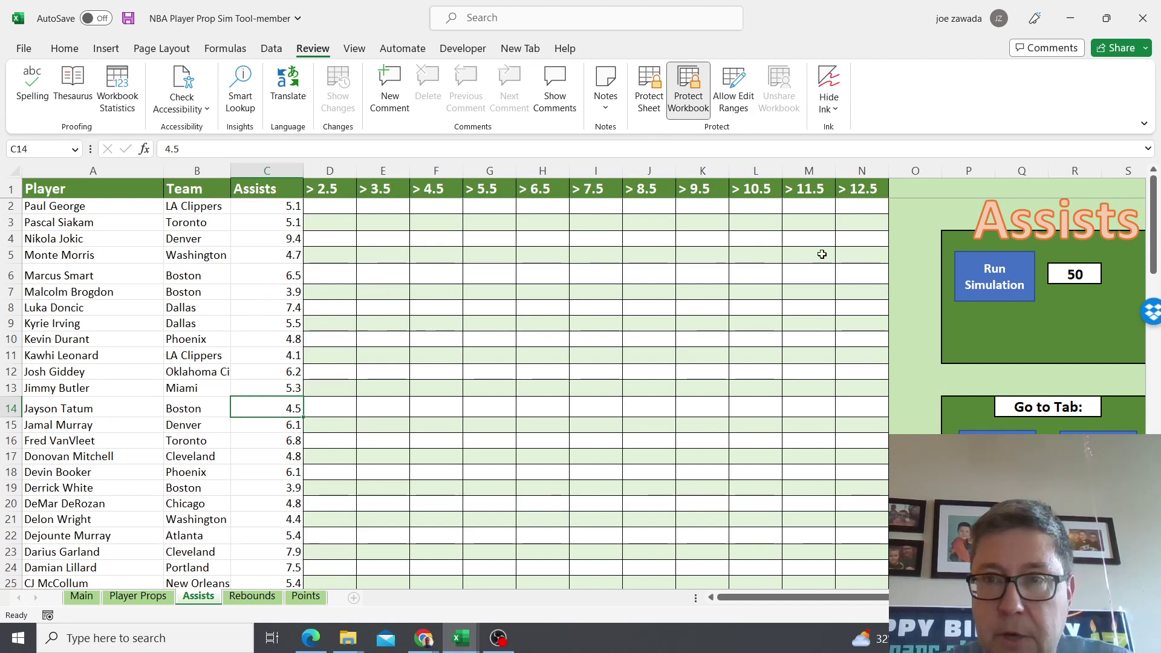
Keep the simulation count at 50, run the assists simulation, and dismiss the completion message
{"action": "left_click", "coordinate": [1081, 273]}
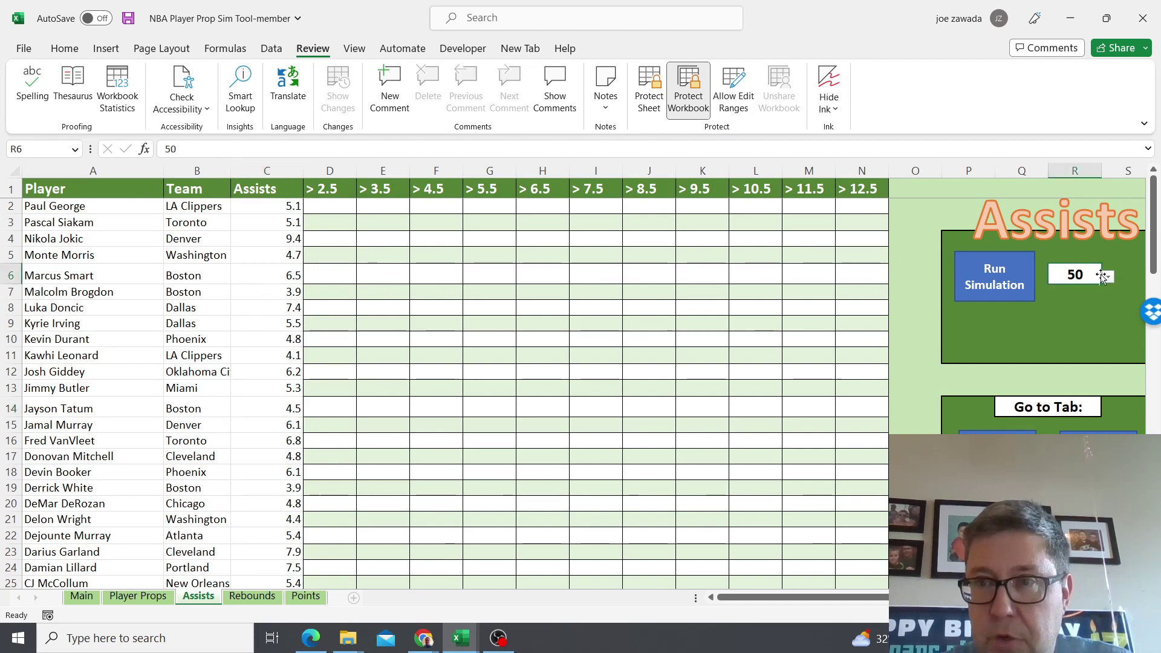
{"action": "left_click", "coordinate": [1108, 277]}
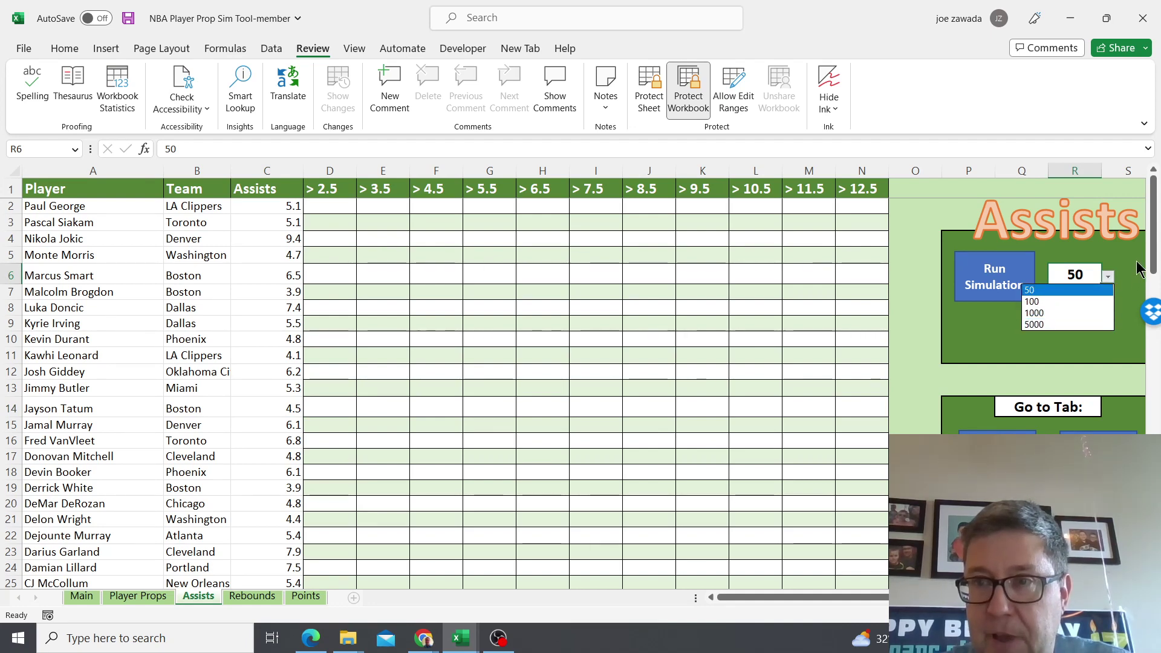
{"action": "key", "text": "Escape"}
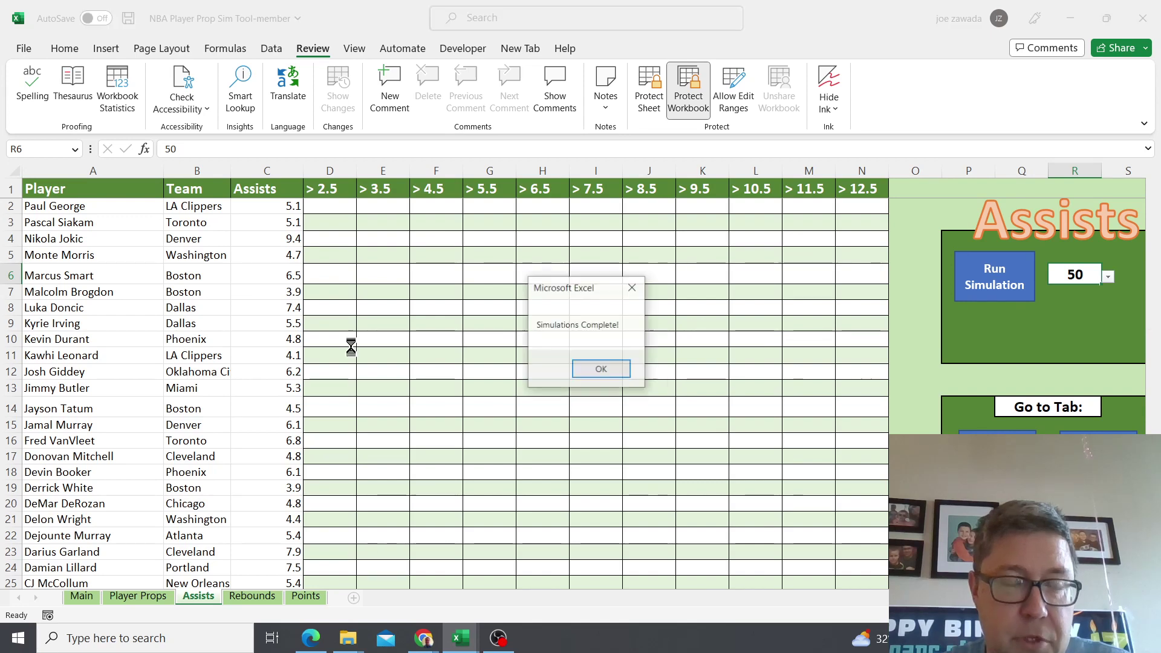
{"action": "left_click", "coordinate": [621, 374]}
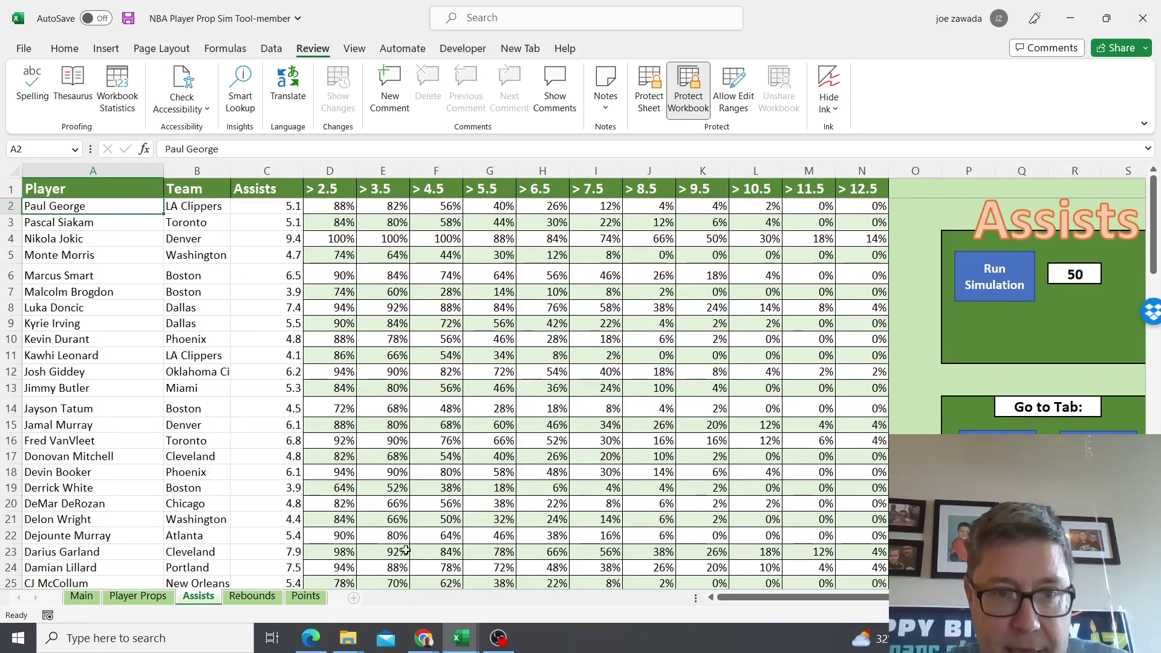
Bring up Chrome's DraftKings player assists lines for Trail Blazers at Celtics
{"action": "left_click", "coordinate": [425, 639]}
{"action": "left_click", "coordinate": [390, 577]}
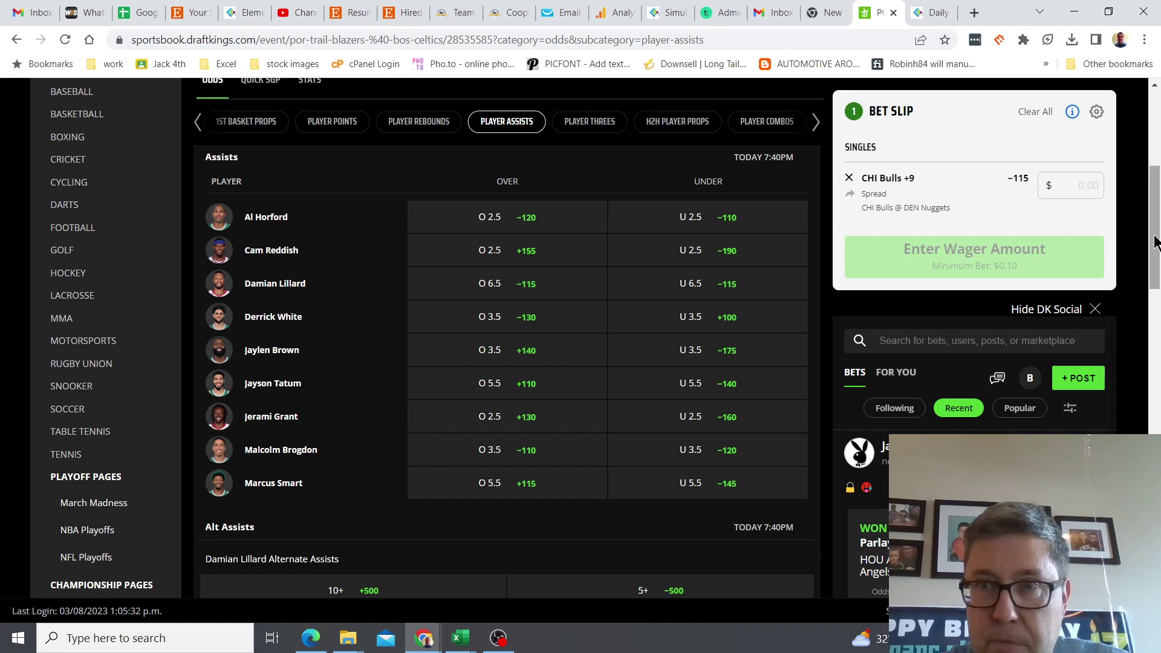
Scroll through the DraftKings player assists lines, then return to the Excel workbook
{"action": "left_click_drag", "start_coordinate": [1153, 243], "coordinate": [1154, 195]}
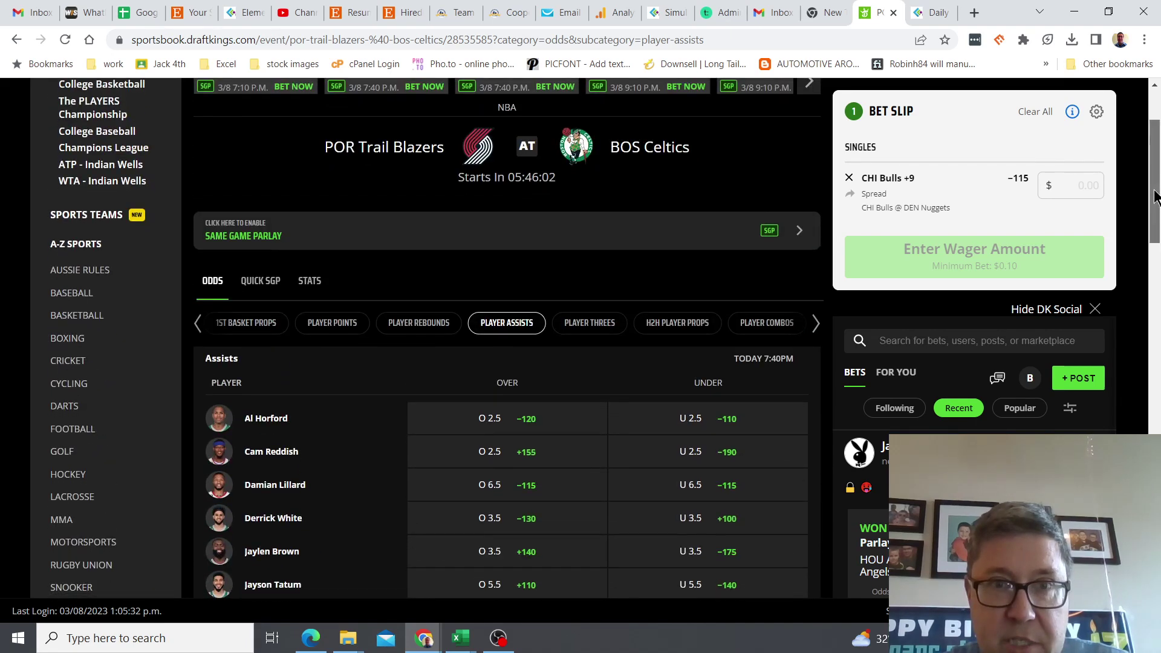
{"action": "scroll", "coordinate": [421, 312], "scroll_direction": "down", "scroll_amount": 3}
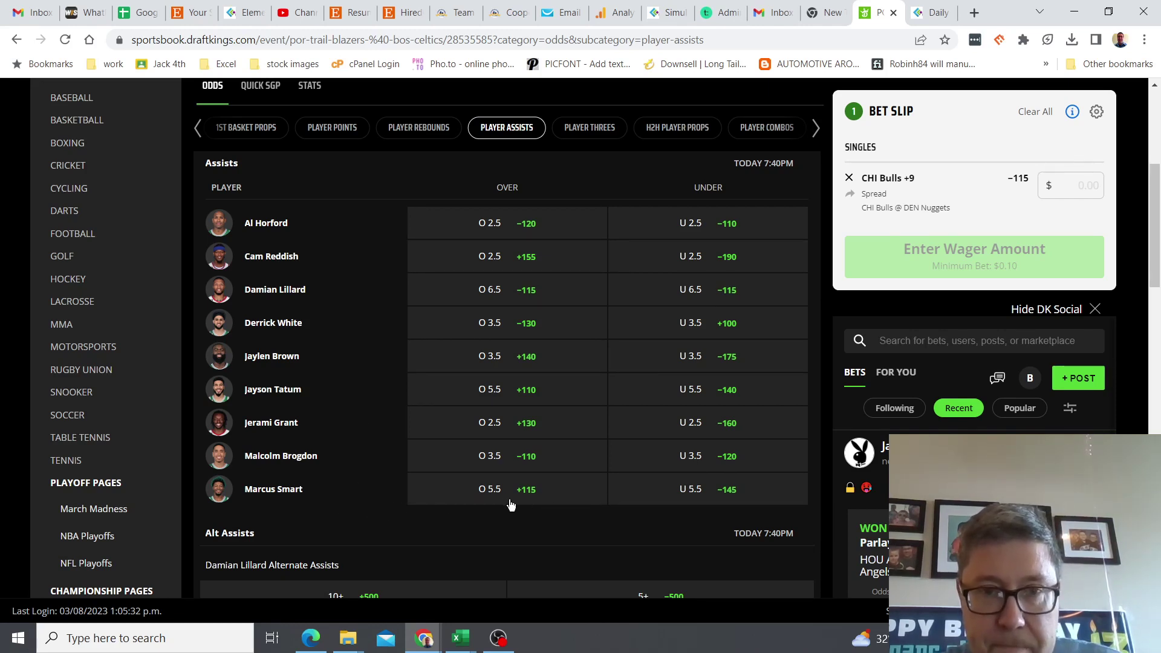
{"action": "key", "text": "alt+Tab"}
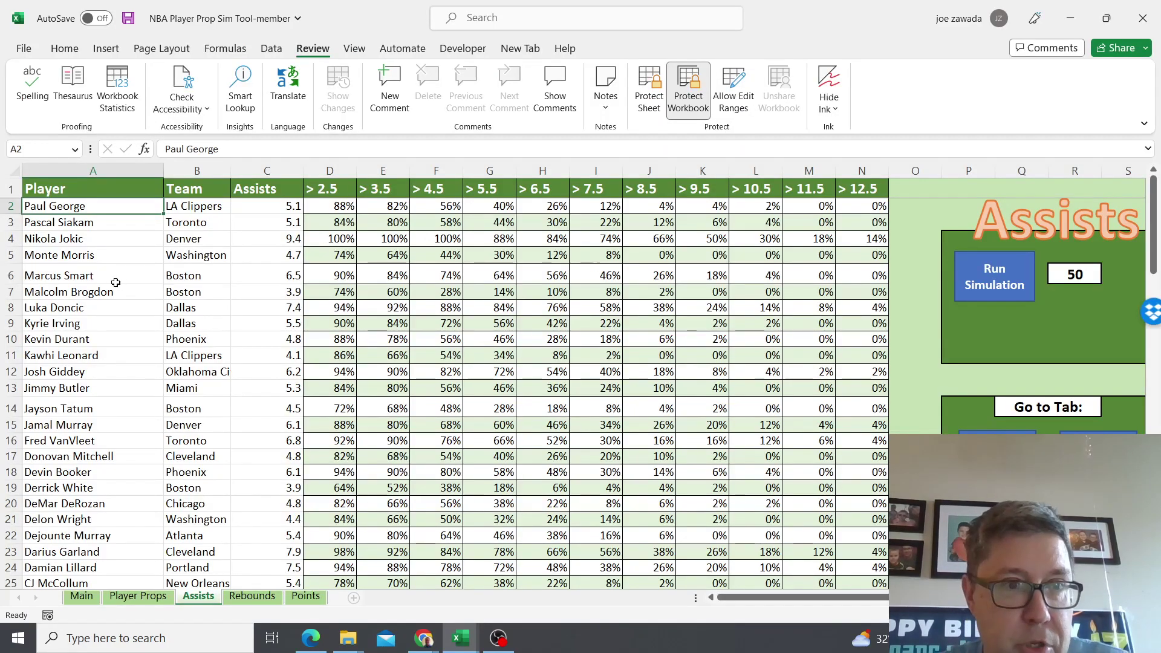
Compare Marcus Smart's 64% over 5.5 assists probability with his DraftKings line
{"action": "left_click", "coordinate": [113, 280]}
{"action": "key", "text": "Right"}
{"action": "key", "text": "Right"}
{"action": "key", "text": "Right"}
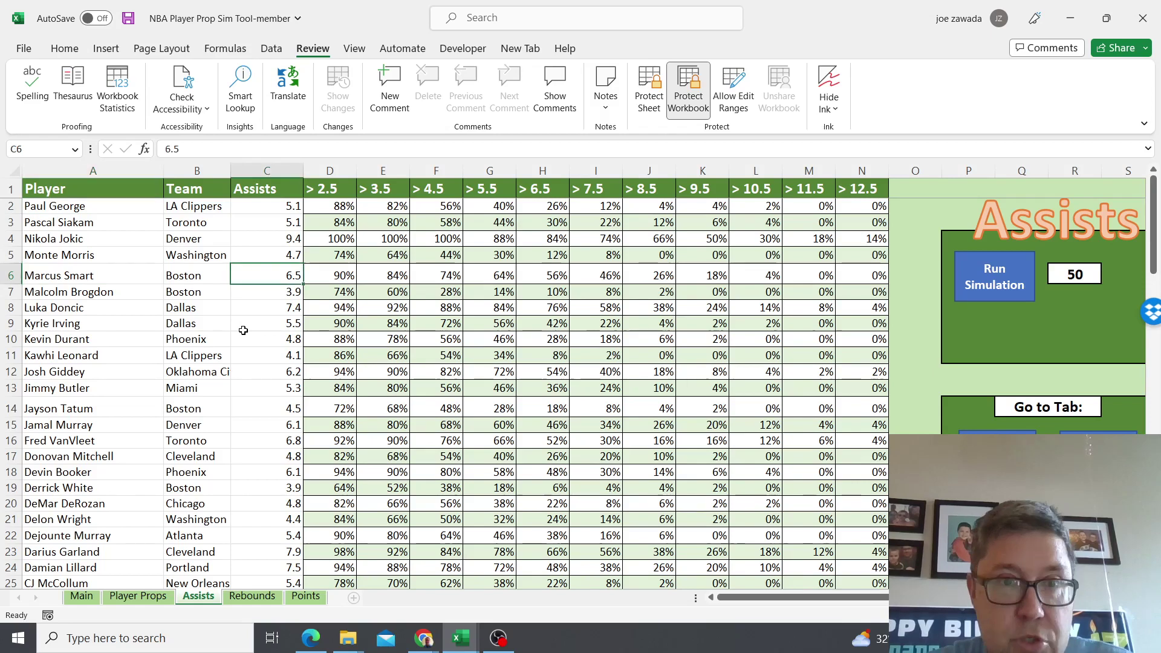
{"action": "key", "text": "Right"}
{"action": "key", "text": "Right"}
{"action": "key", "text": "Right"}
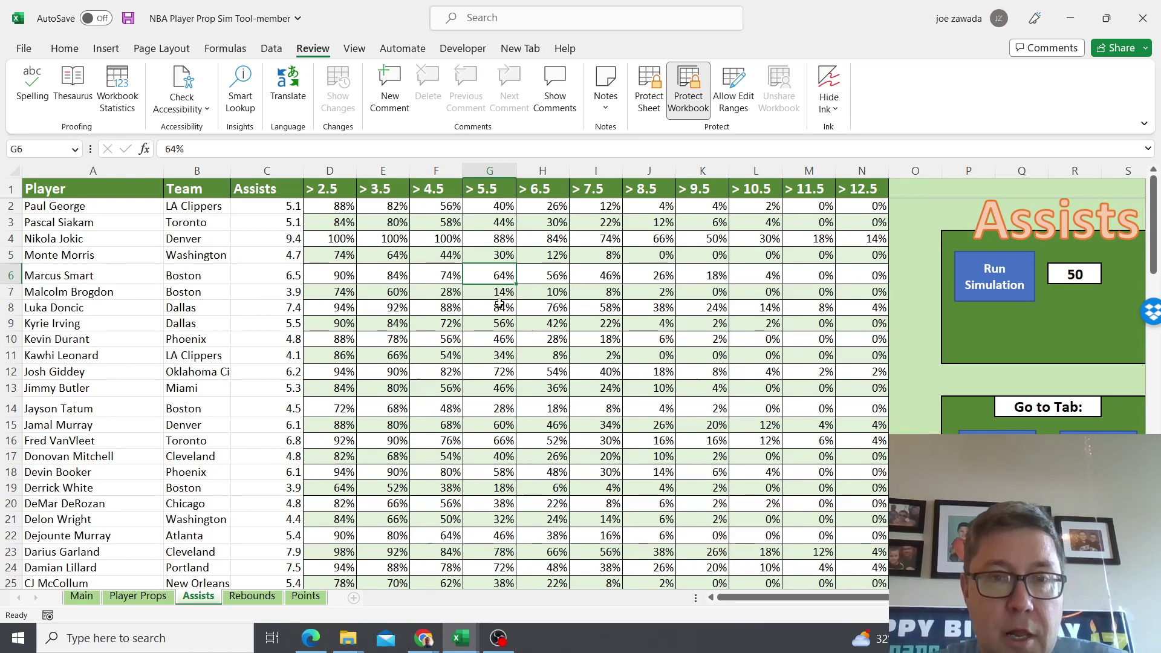
{"action": "key", "text": "alt+Tab"}
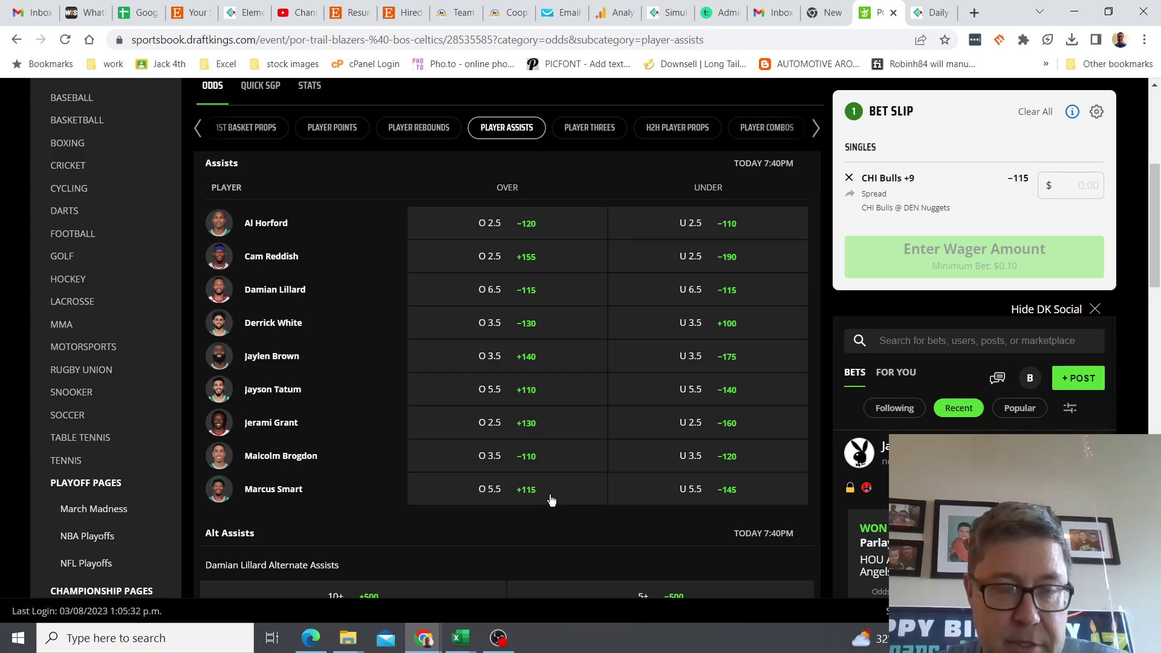
{"action": "key", "text": "alt+Tab"}
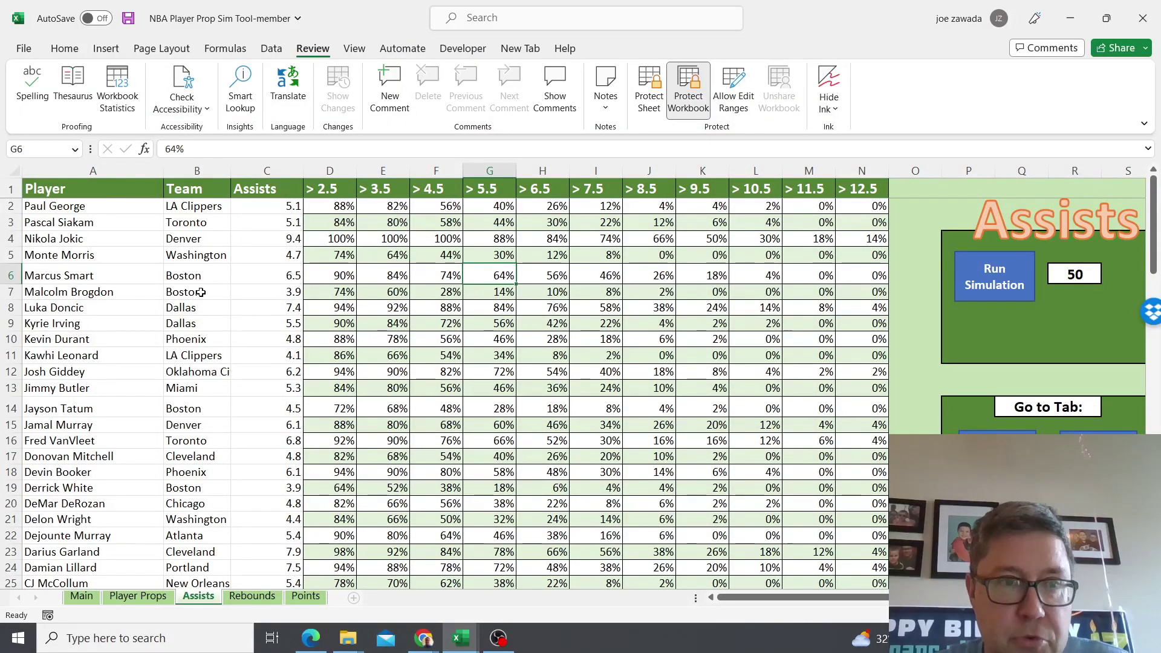
Check Malcolm Brogdon's 60% over 3.5 assists chance against his -110 DraftKings line
{"action": "left_click", "coordinate": [201, 295]}
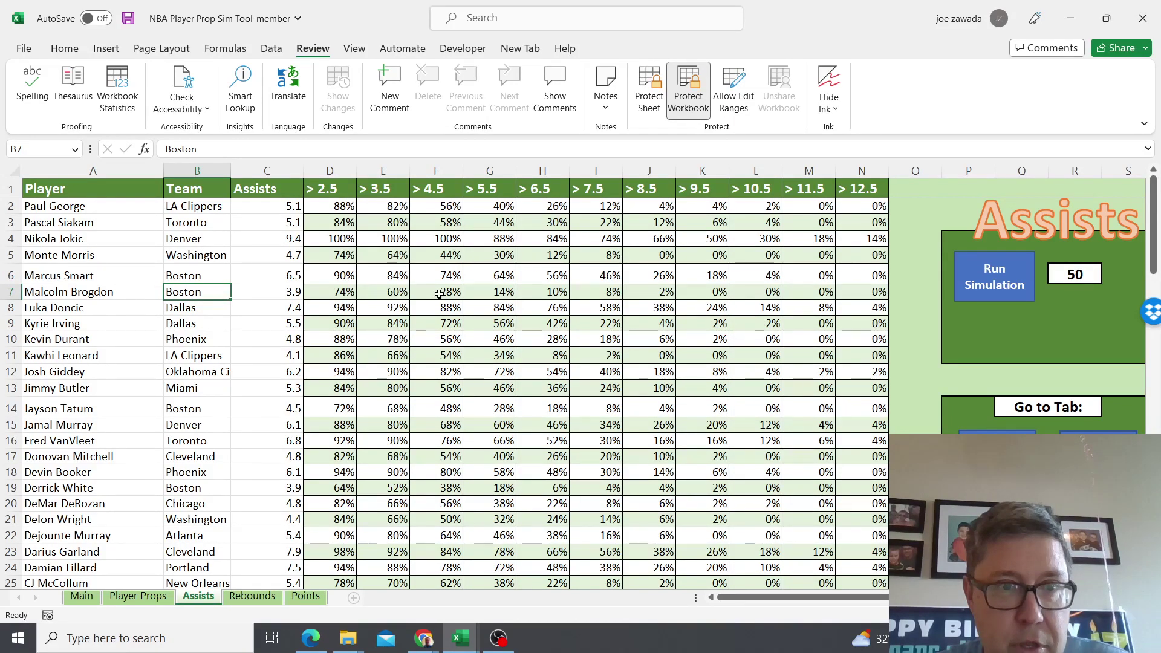
{"action": "key", "text": "alt+Tab"}
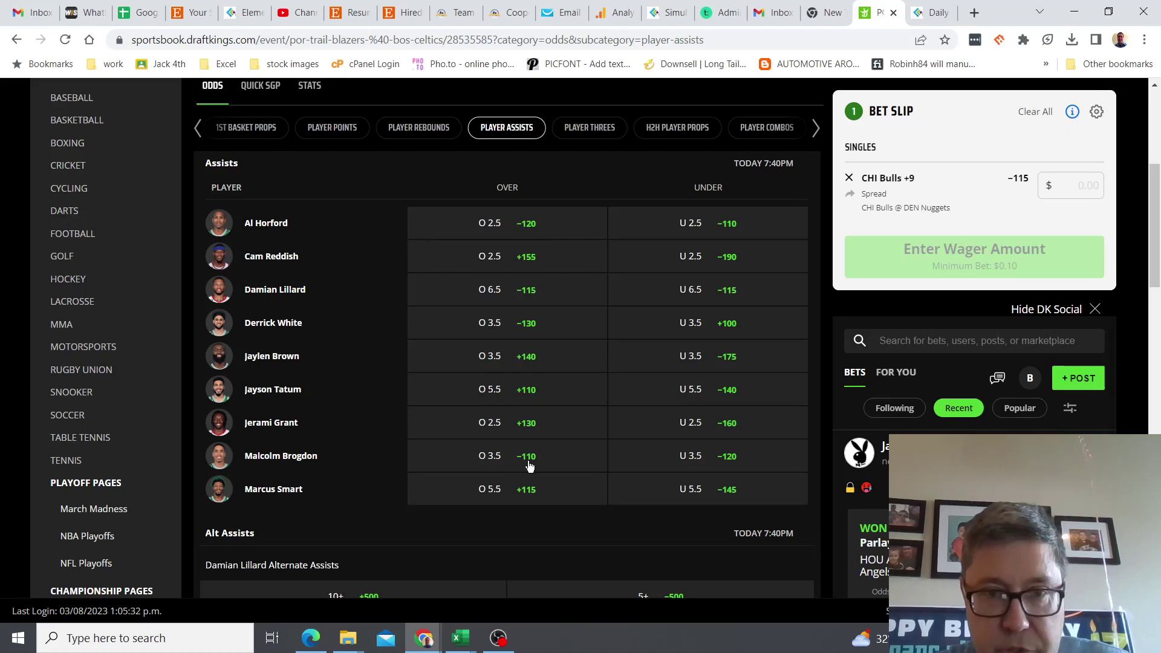
{"action": "key", "text": "alt+Tab"}
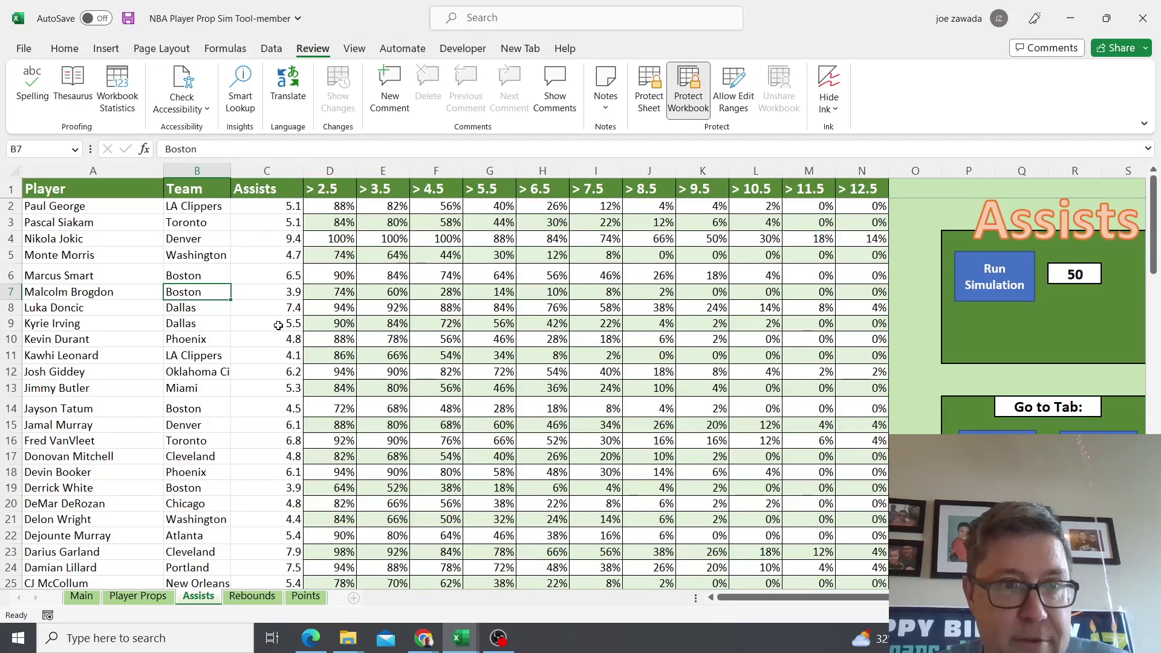
{"action": "left_click", "coordinate": [381, 292]}
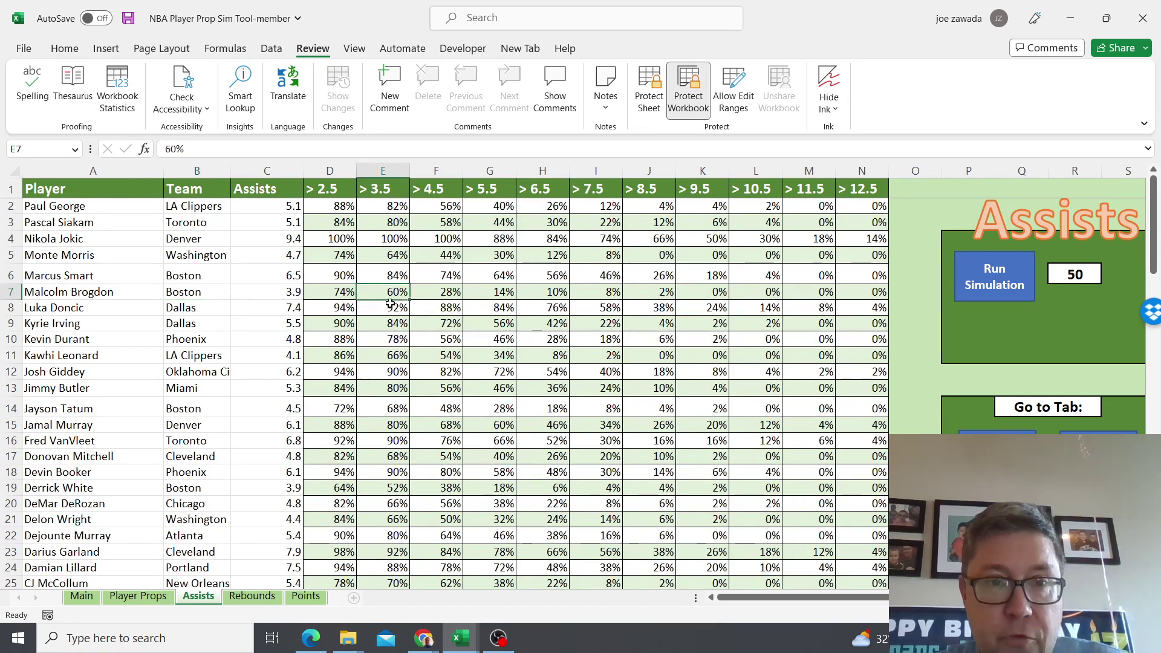
{"action": "key", "text": "alt+Tab"}
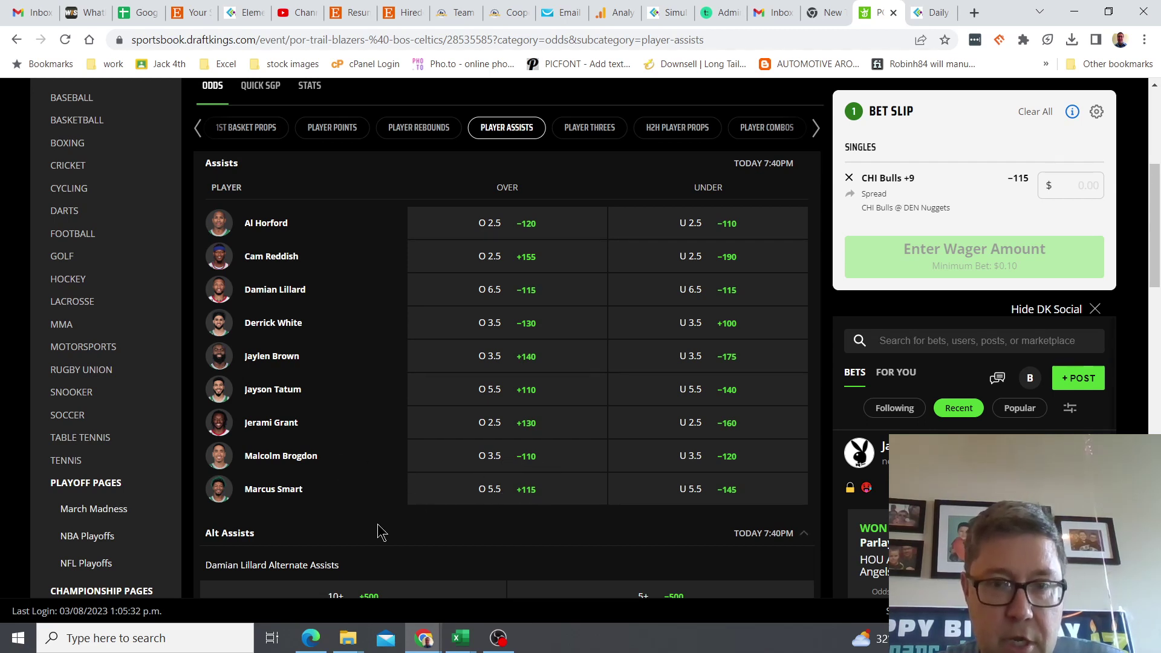
Compare Damian Lillard's simulated over 6.5 assists chance with his DraftKings 6.5 line
{"action": "key", "text": "alt+Tab"}
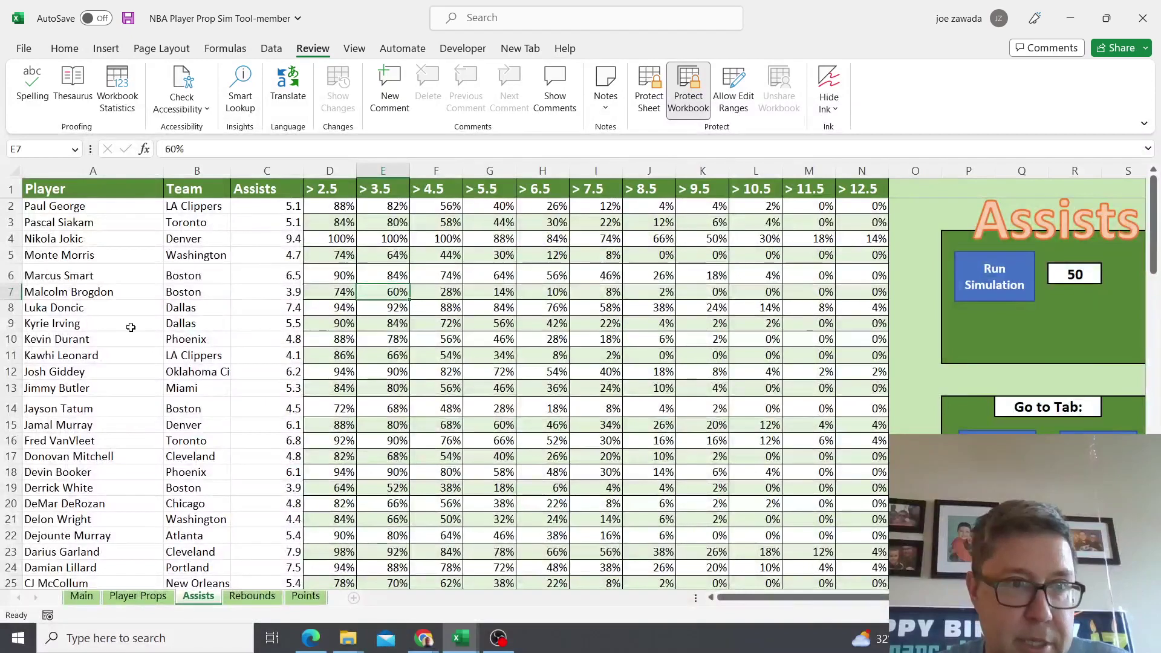
{"action": "left_click", "coordinate": [70, 425]}
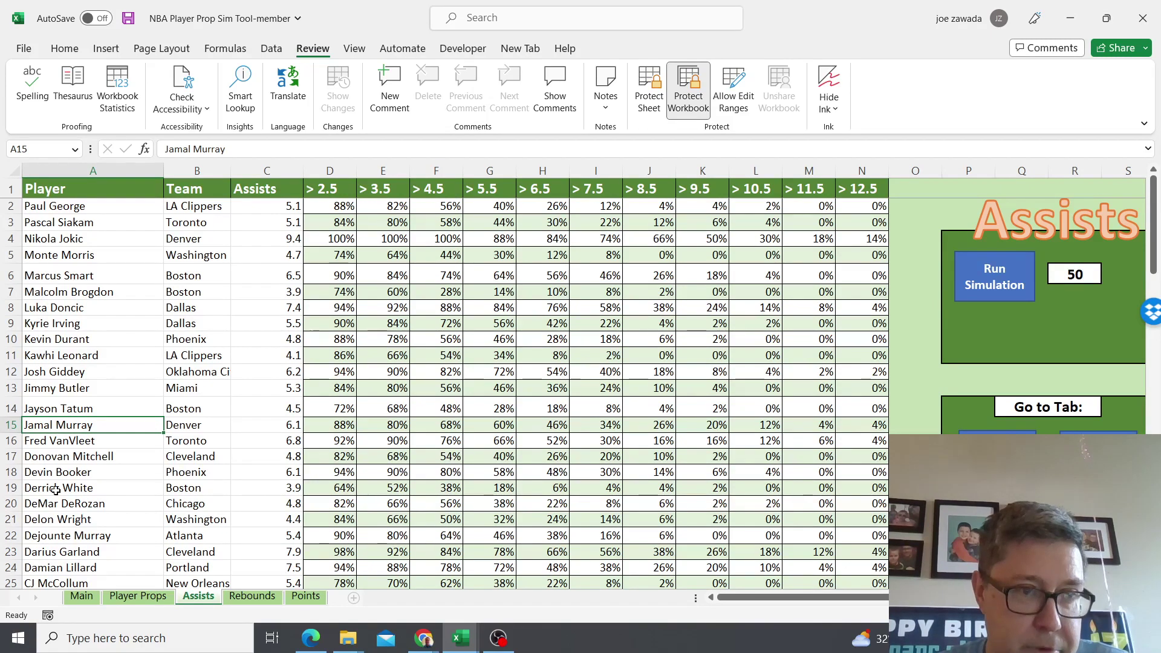
{"action": "left_click", "coordinate": [58, 569]}
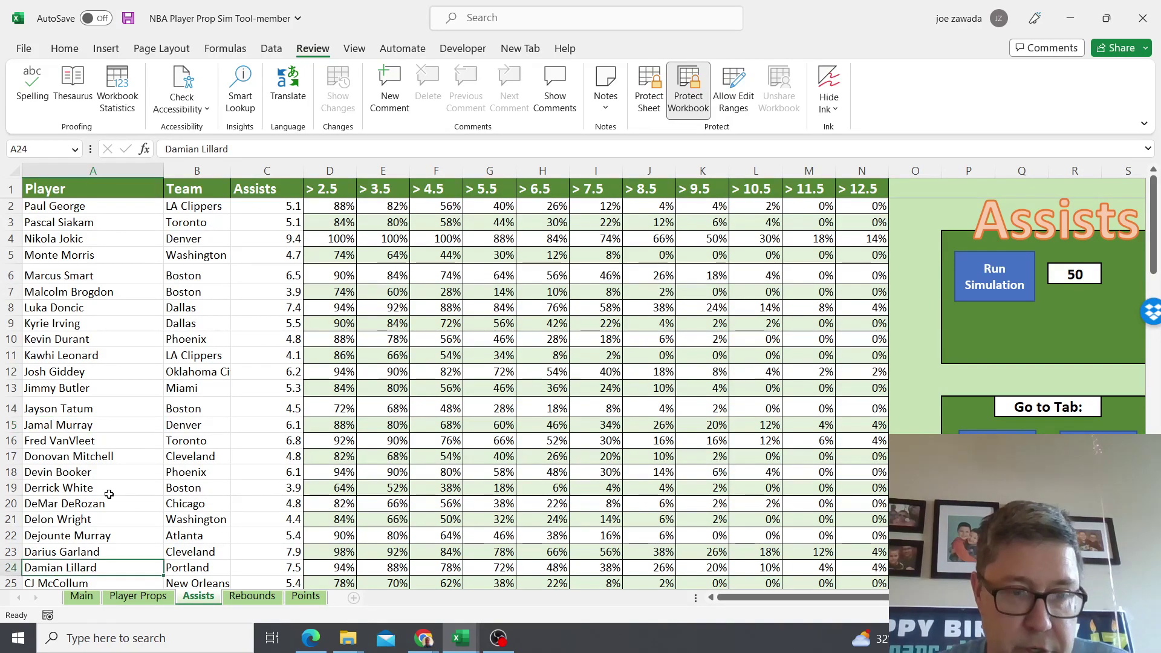
{"action": "key", "text": "Right"}
{"action": "key", "text": "Right"}
{"action": "key", "text": "Right"}
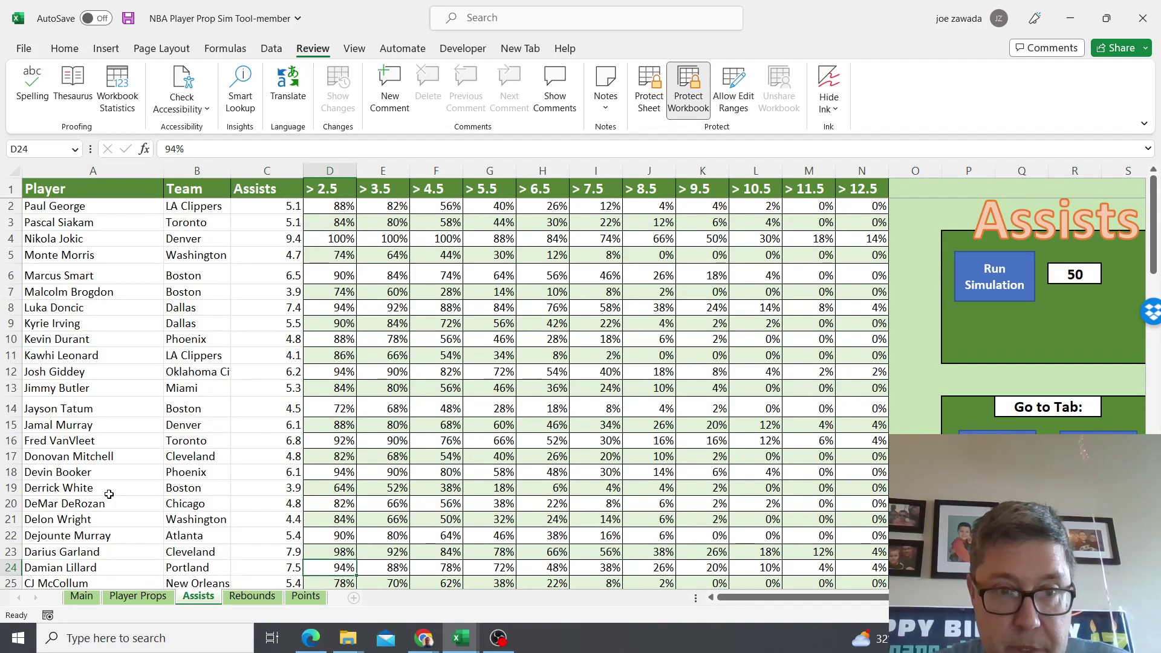
{"action": "key", "text": "Right"}
{"action": "key", "text": "Right"}
{"action": "key", "text": "Right"}
{"action": "key", "text": "Right"}
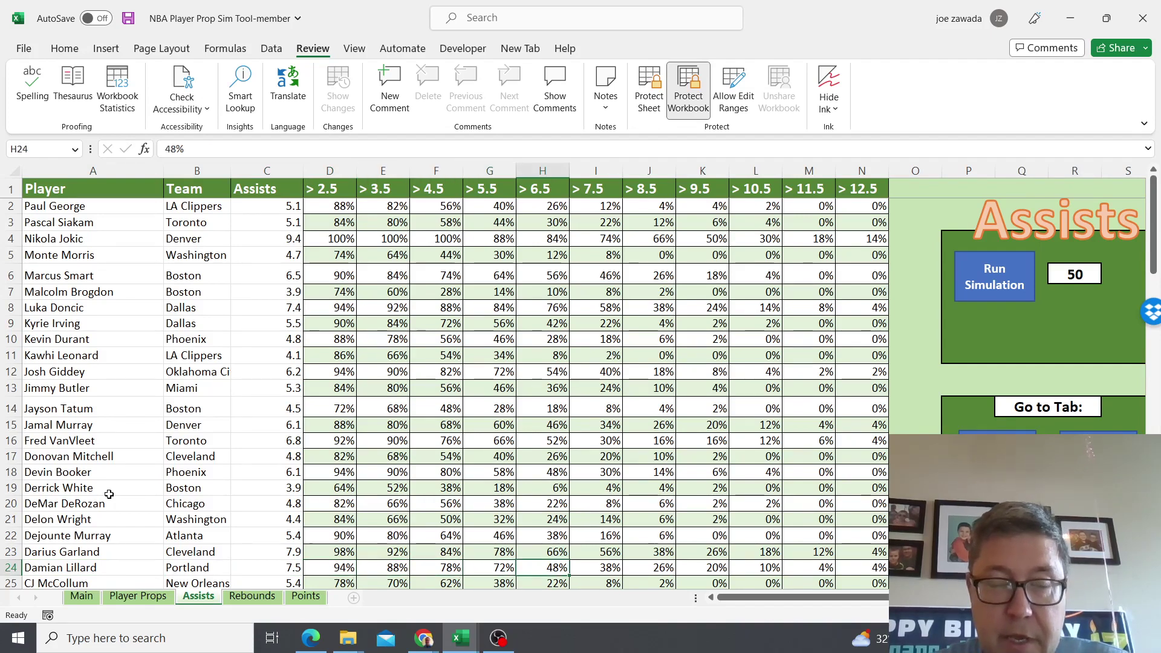
{"action": "key", "text": "alt+Tab"}
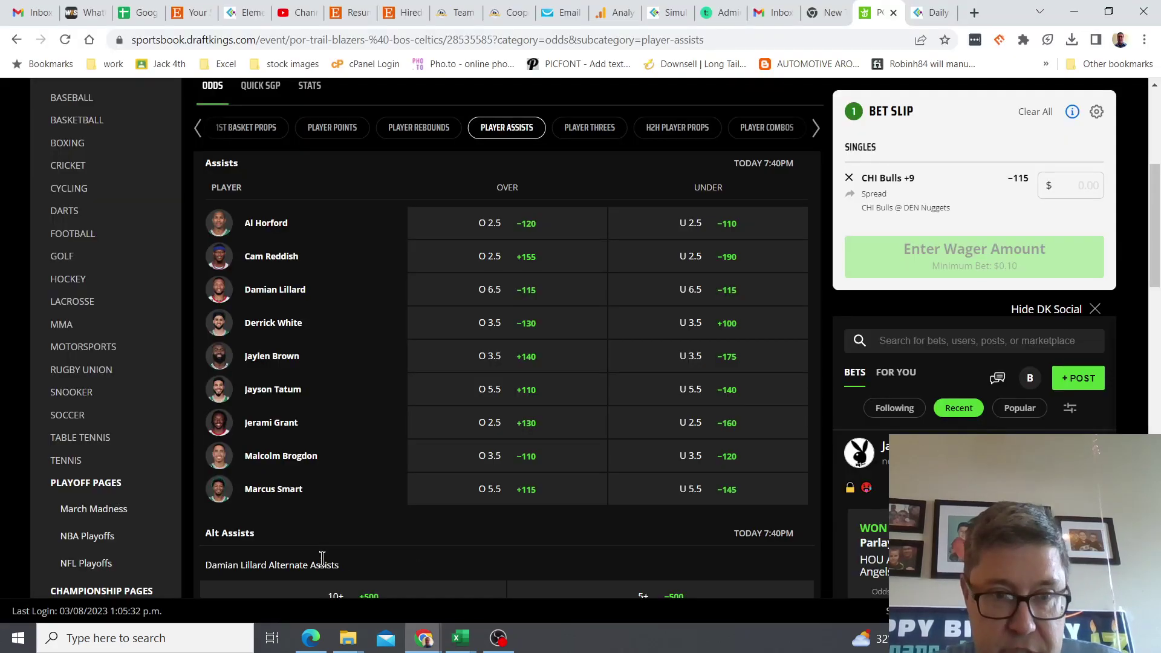
{"action": "scroll", "coordinate": [1155, 261], "scroll_direction": "down", "scroll_amount": 1}
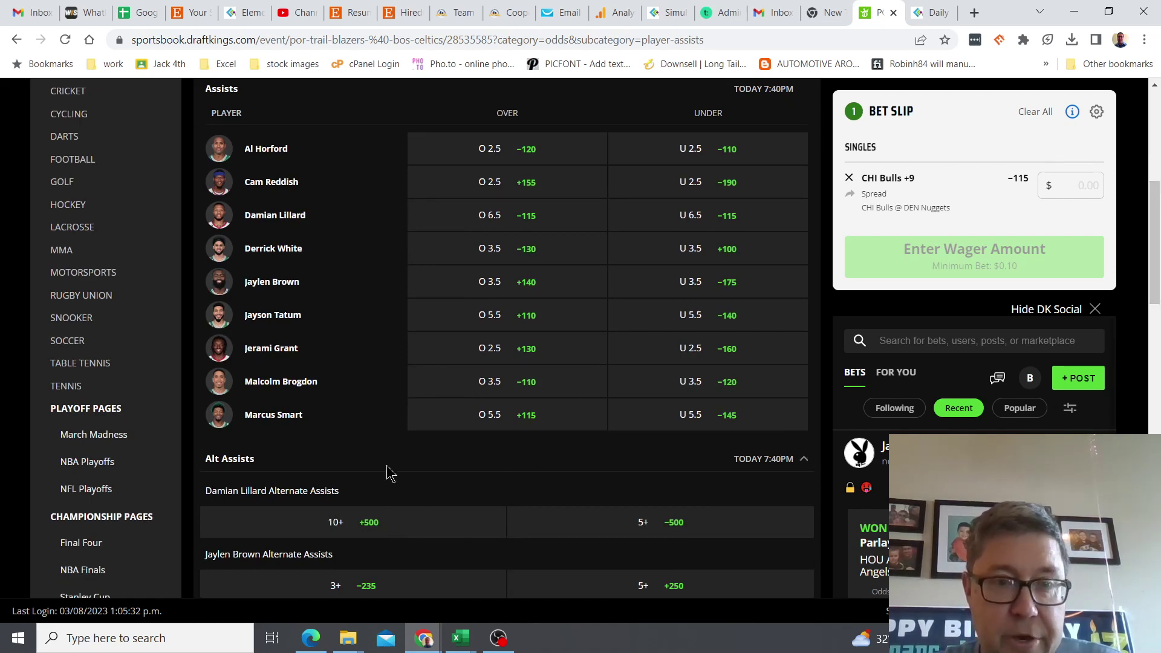
{"action": "key", "text": "alt+Tab"}
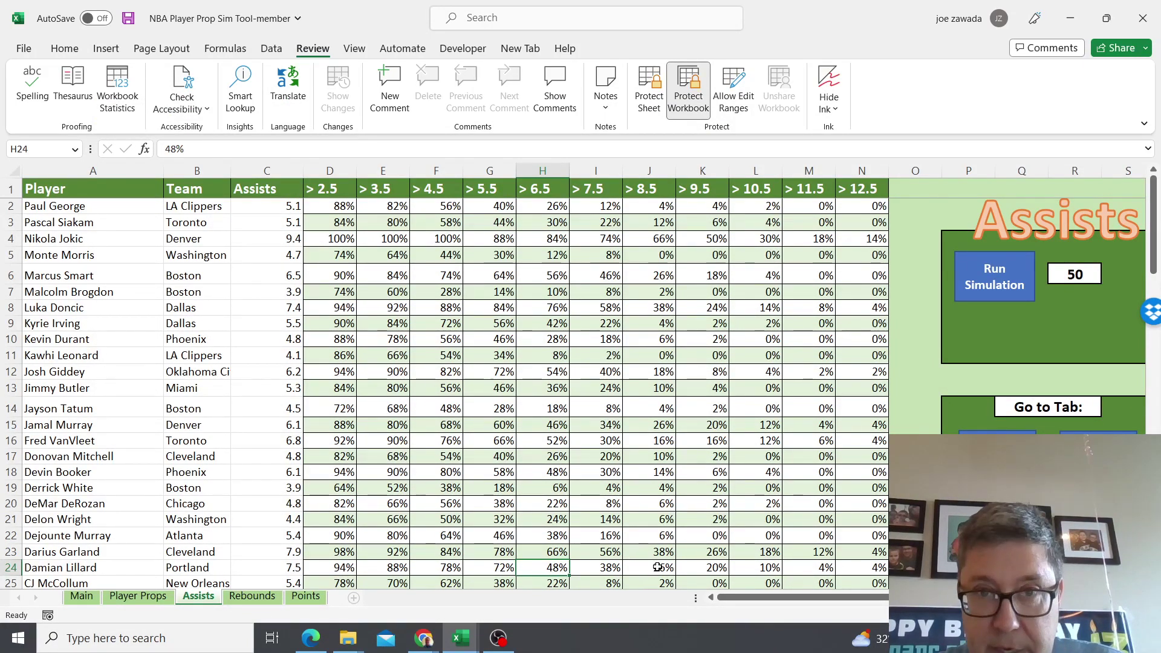
Check Lillard's over 9.5 assists chance against DraftKings' alternate assist lines
{"action": "left_click", "coordinate": [705, 567]}
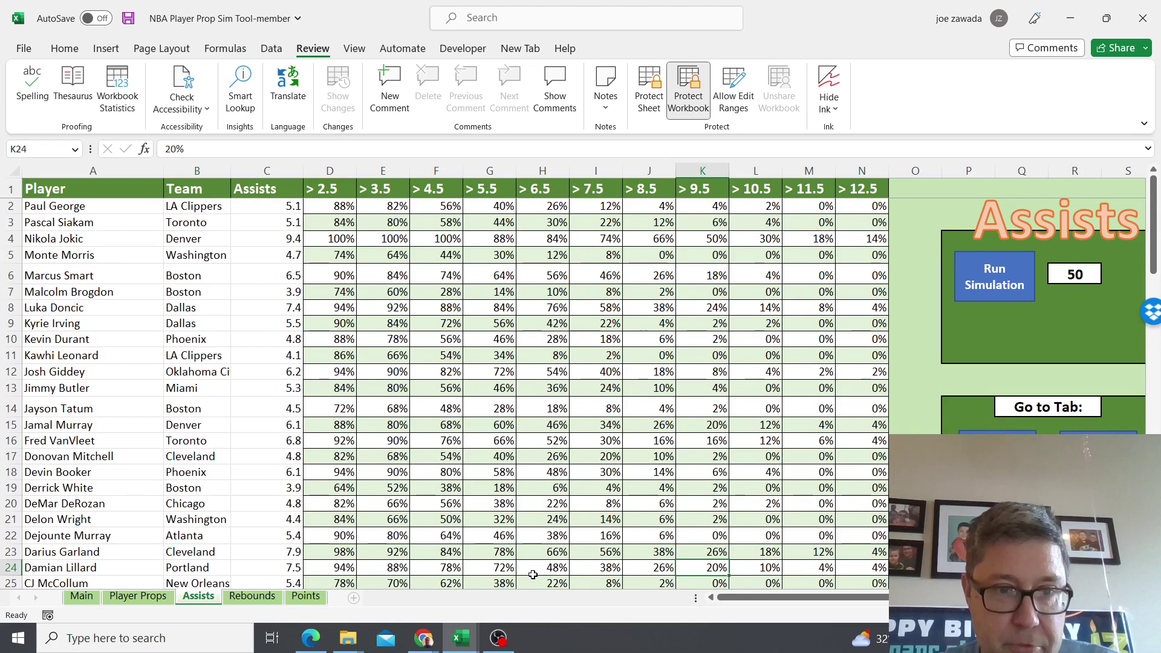
{"action": "key", "text": "alt+Tab"}
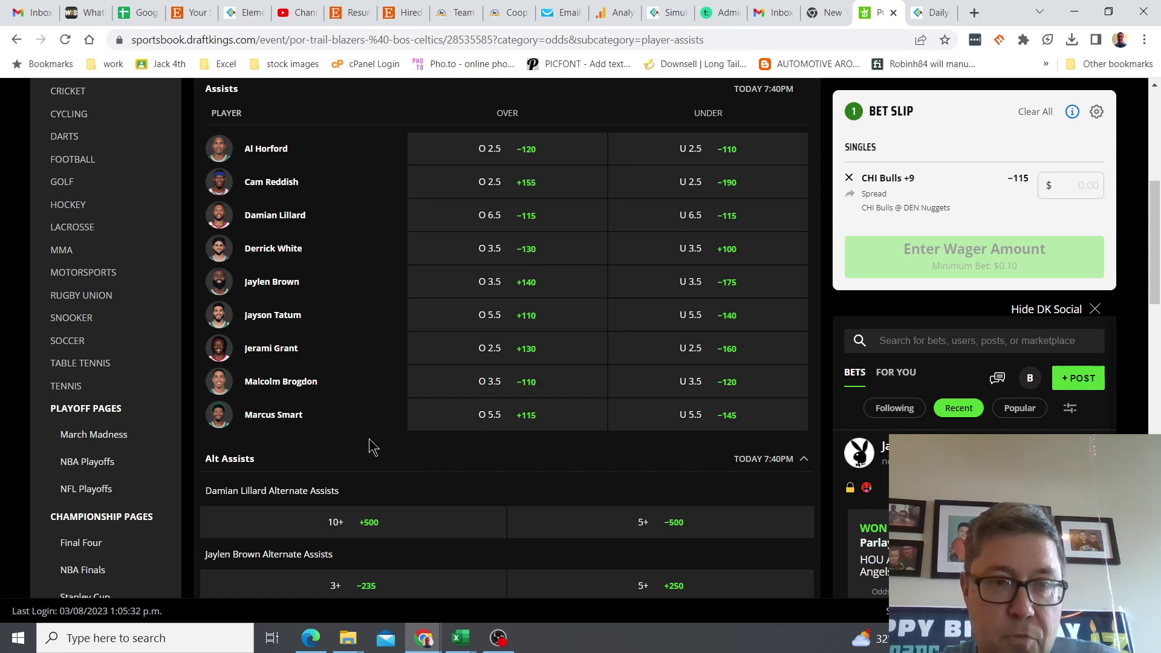
{"action": "key", "text": "alt+Tab"}
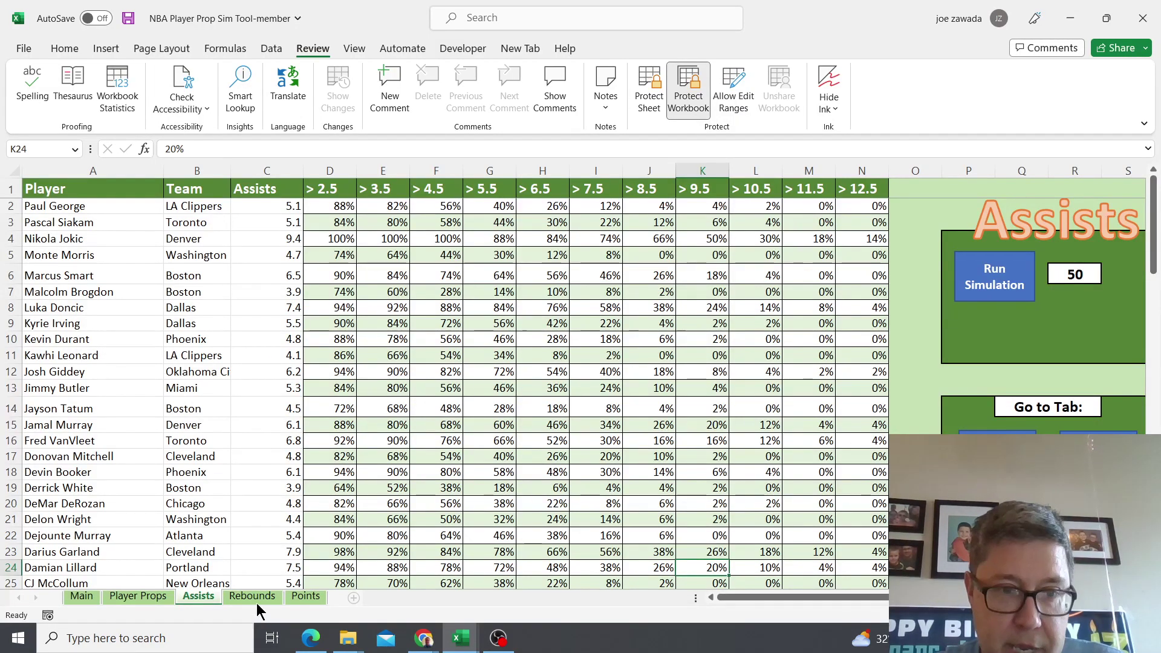
{"action": "left_click", "coordinate": [256, 602]}
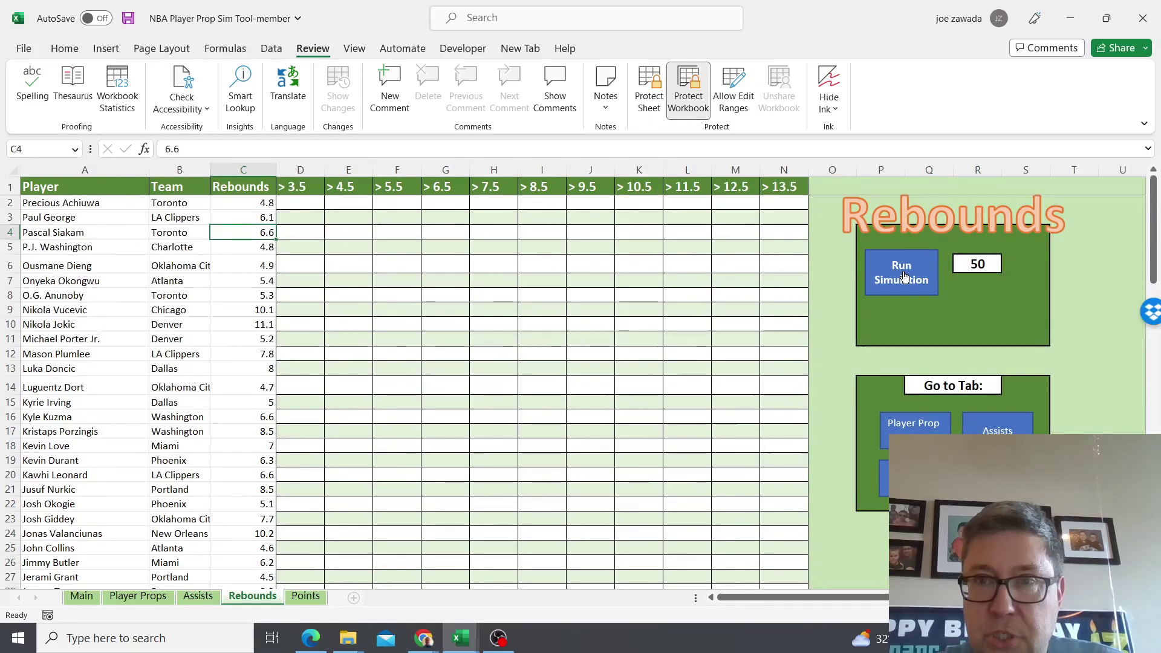
Set the simulation count to 100, run the rebounds simulation, and dismiss the completion message
{"action": "left_click", "coordinate": [977, 264]}
{"action": "left_click", "coordinate": [1008, 267]}
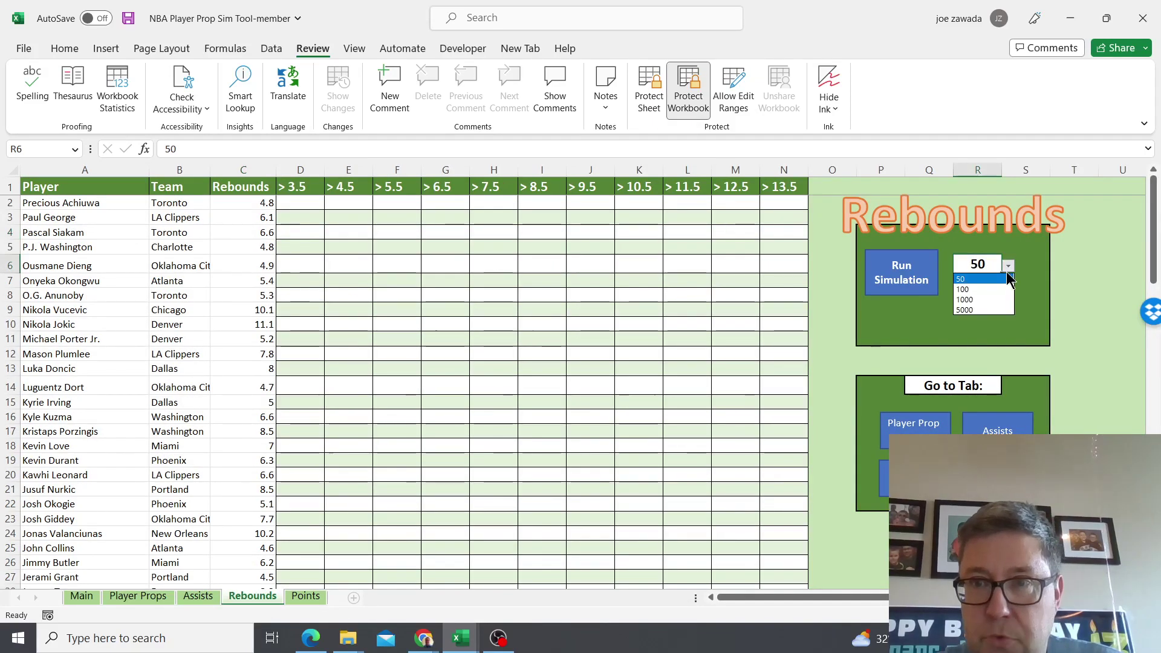
{"action": "left_click", "coordinate": [967, 290]}
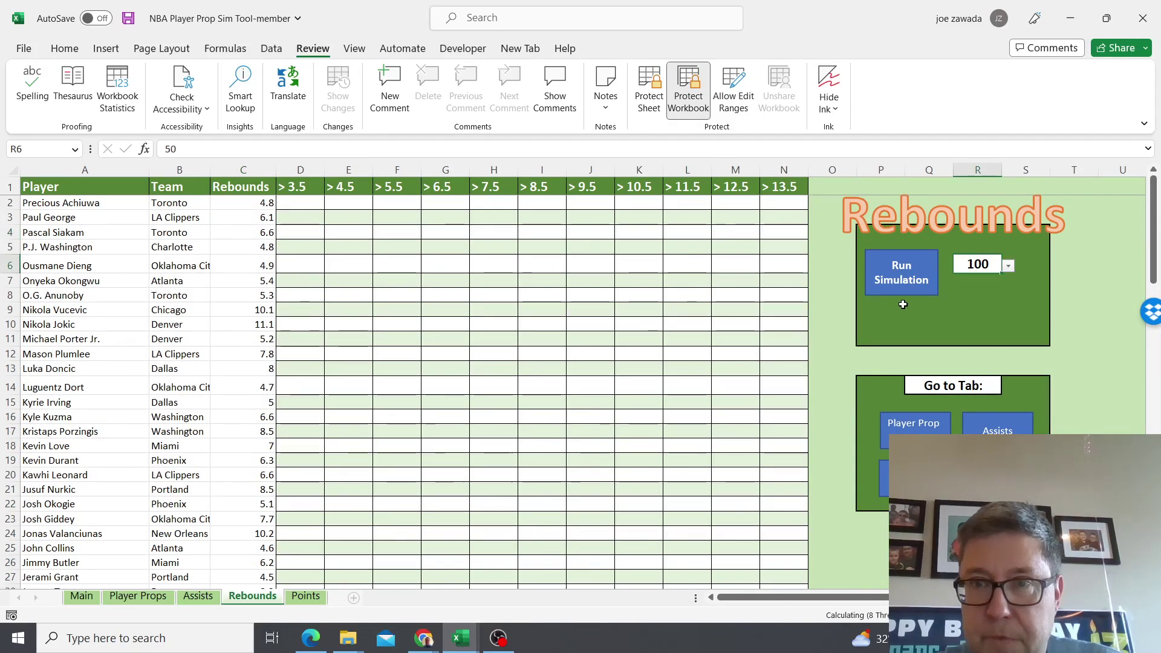
{"action": "left_click", "coordinate": [884, 280]}
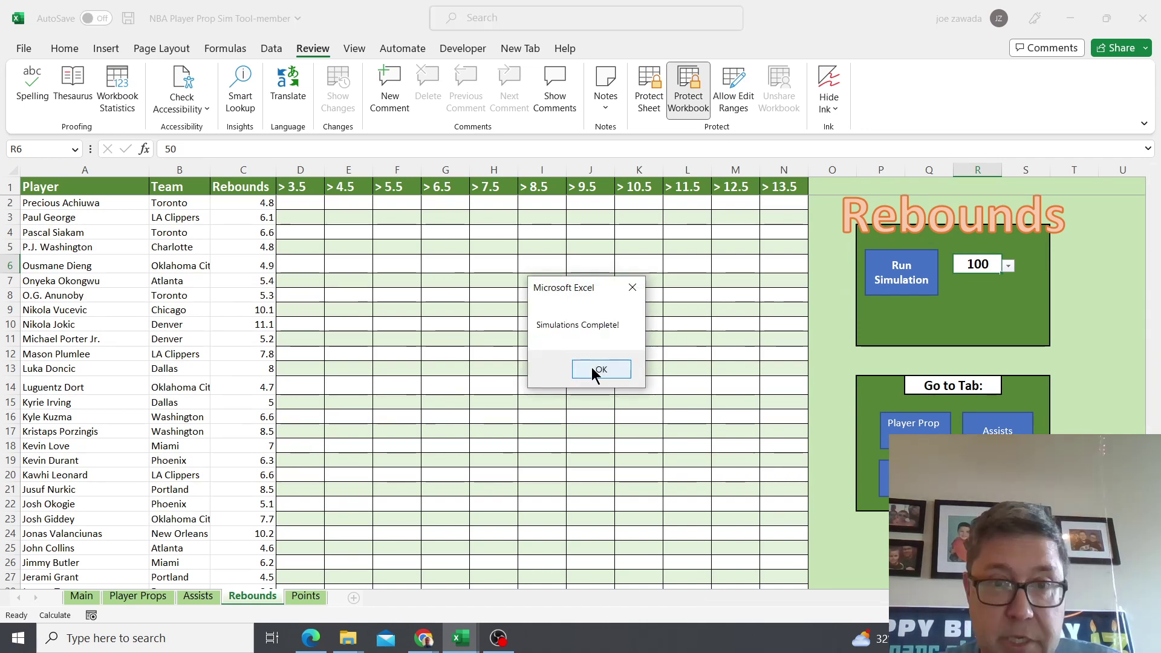
{"action": "left_click", "coordinate": [594, 371]}
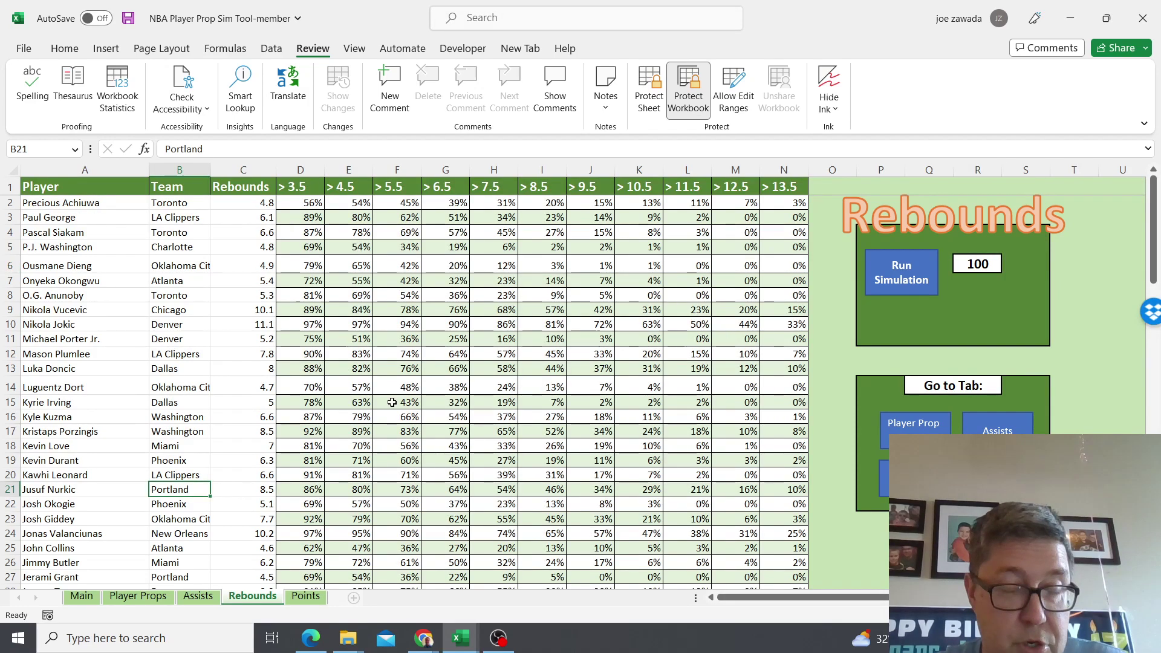
{"action": "key", "text": "alt+Tab"}
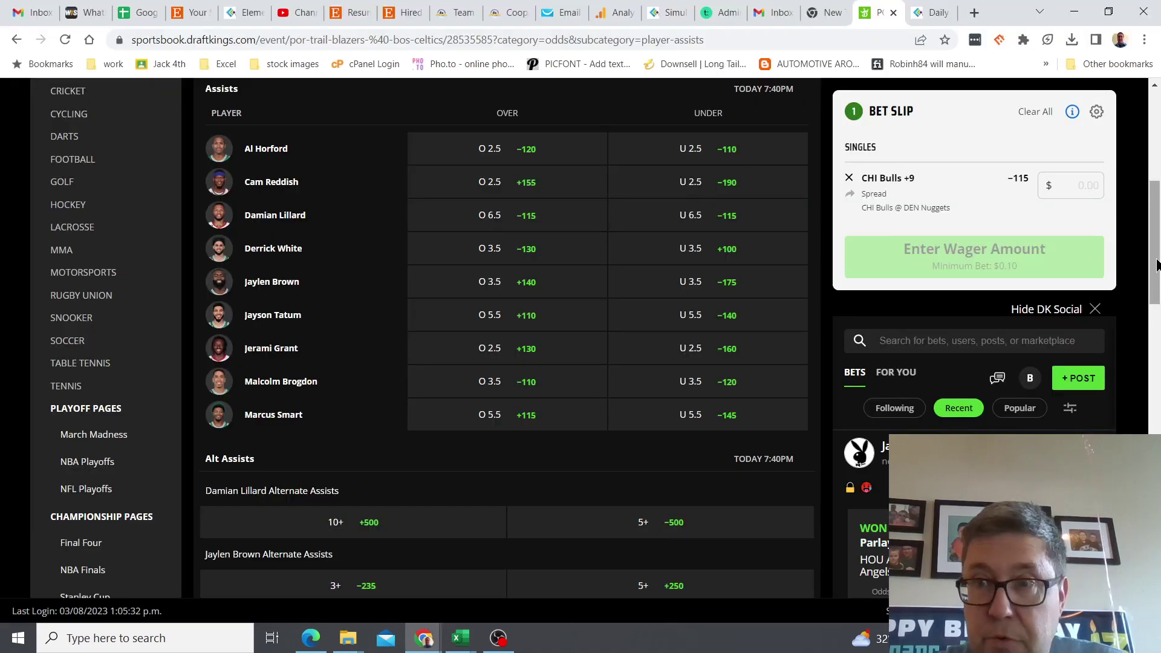
Compare Jusuf Nurkic's 73% over 5.5 rebounds chance with his DraftKings rebounds line
{"action": "scroll", "coordinate": [604, 260], "scroll_direction": "up", "scroll_amount": 3}
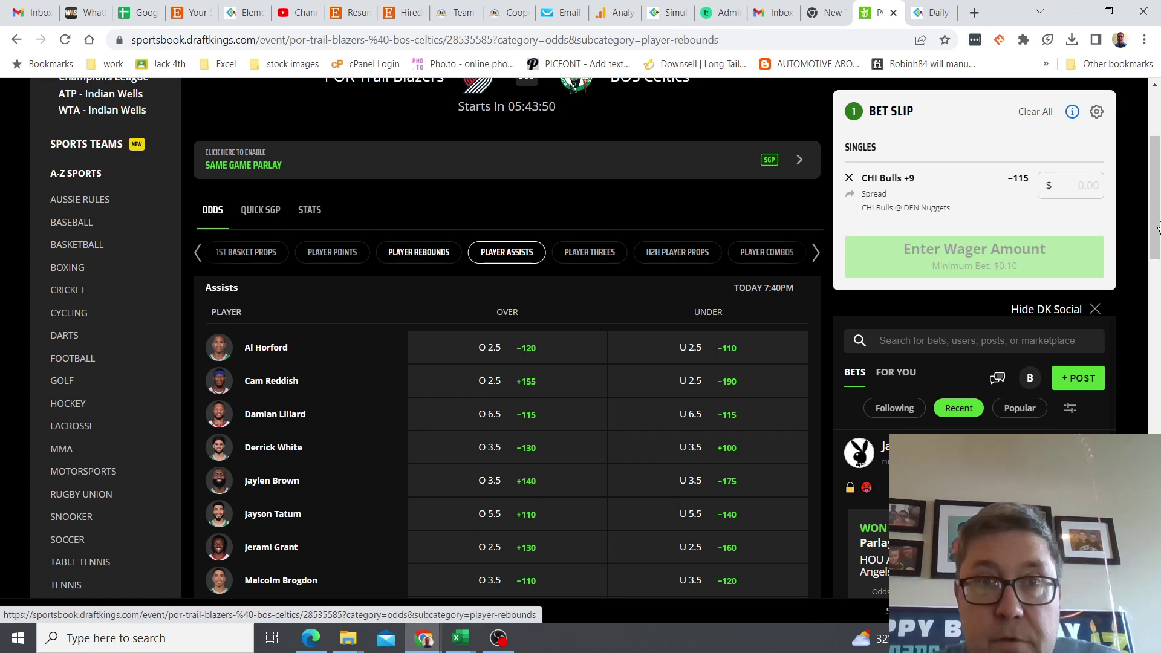
{"action": "key", "text": "alt+Tab"}
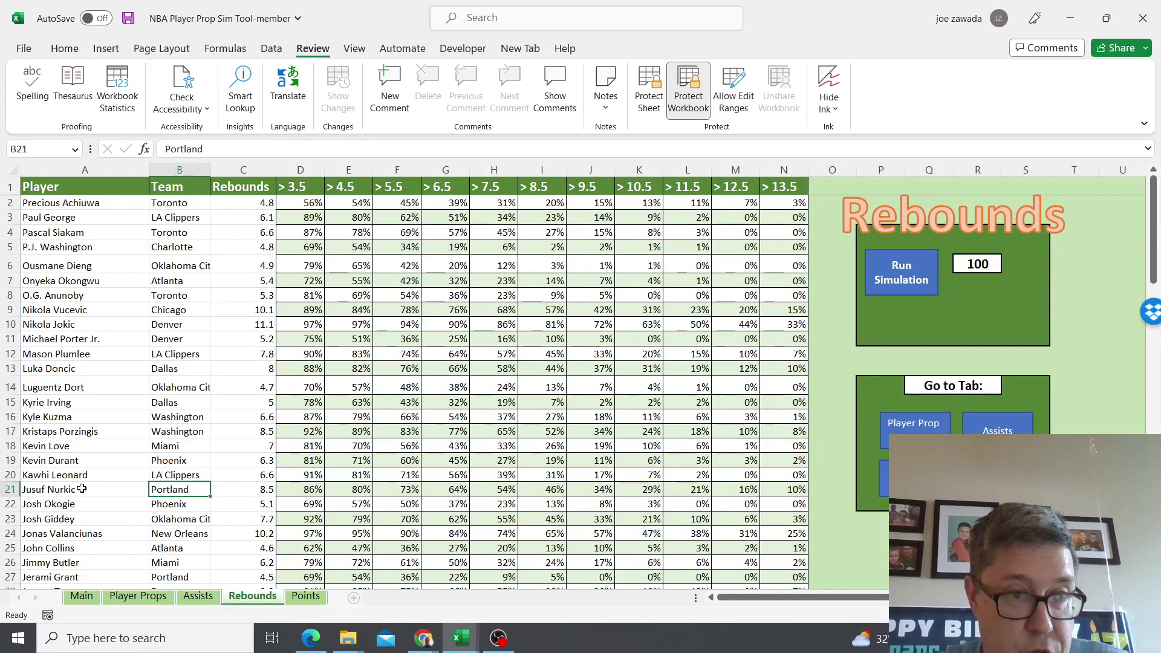
{"action": "left_click", "coordinate": [412, 488]}
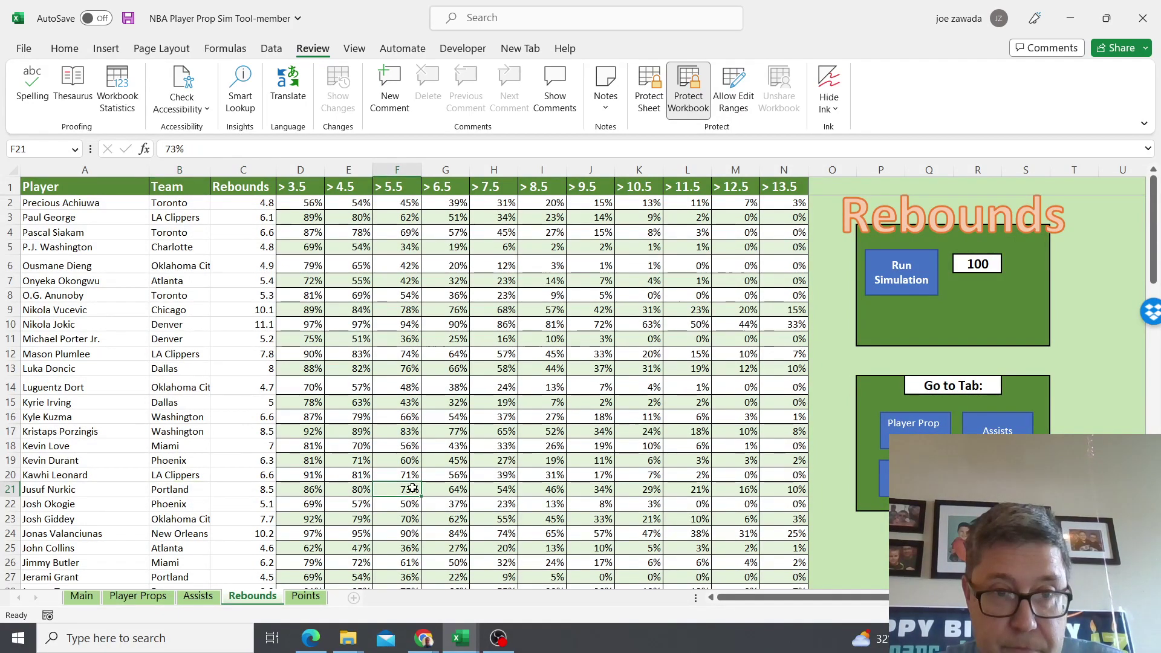
{"action": "key", "text": "alt+Tab"}
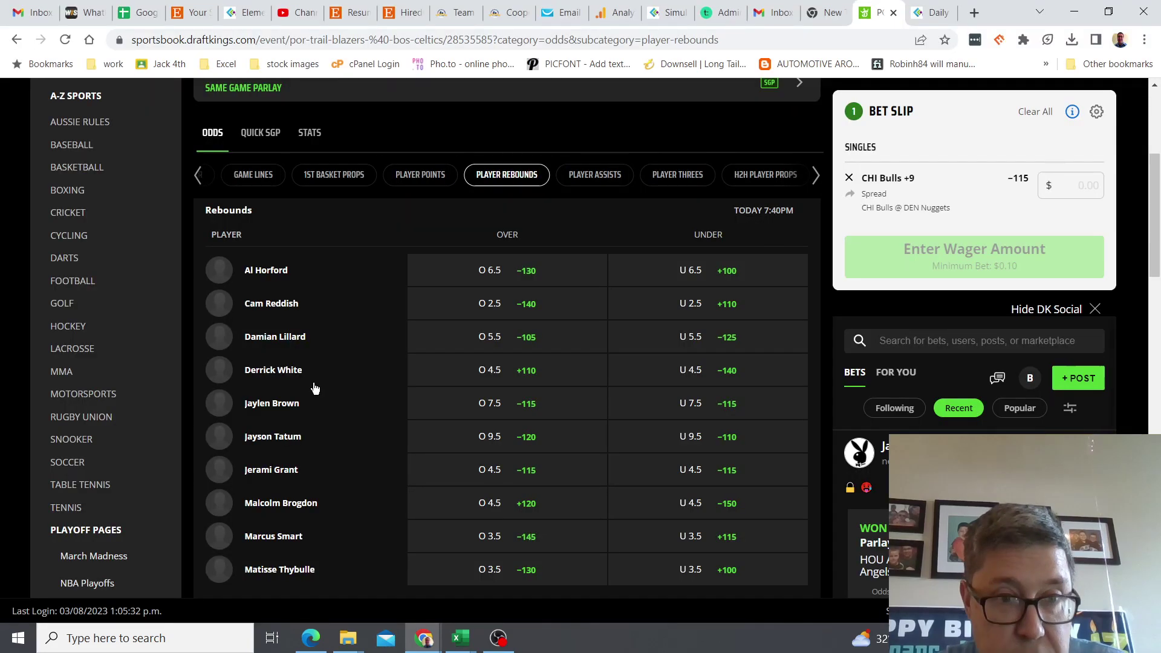
{"action": "key", "text": "alt+Tab"}
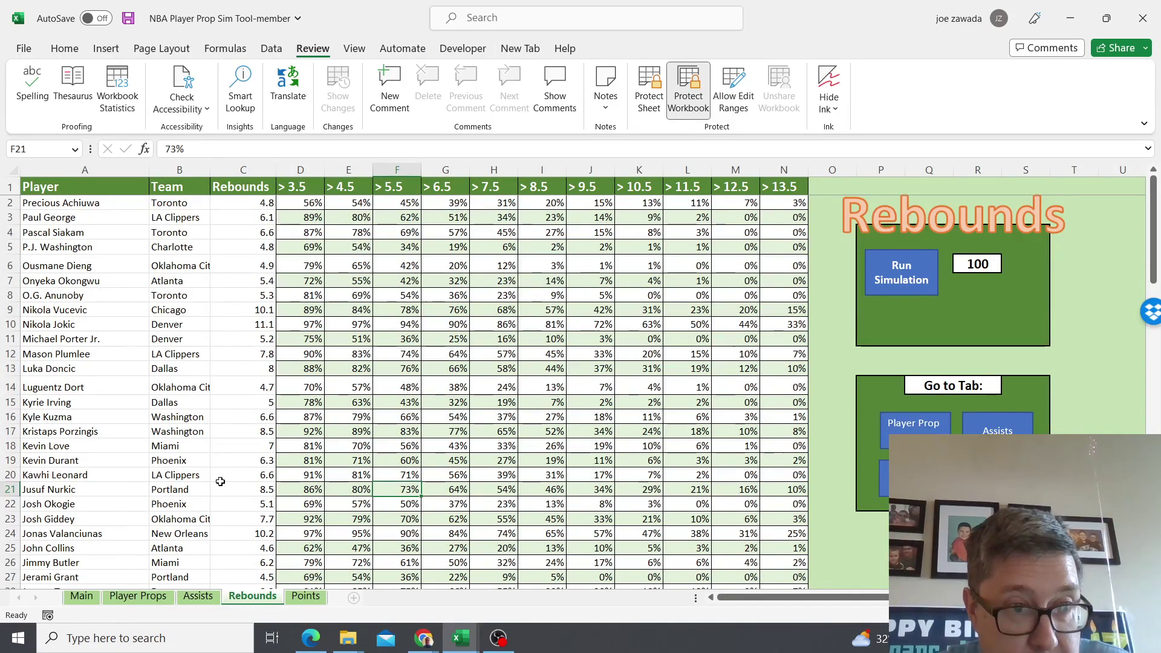
{"action": "key", "text": "alt+Tab"}
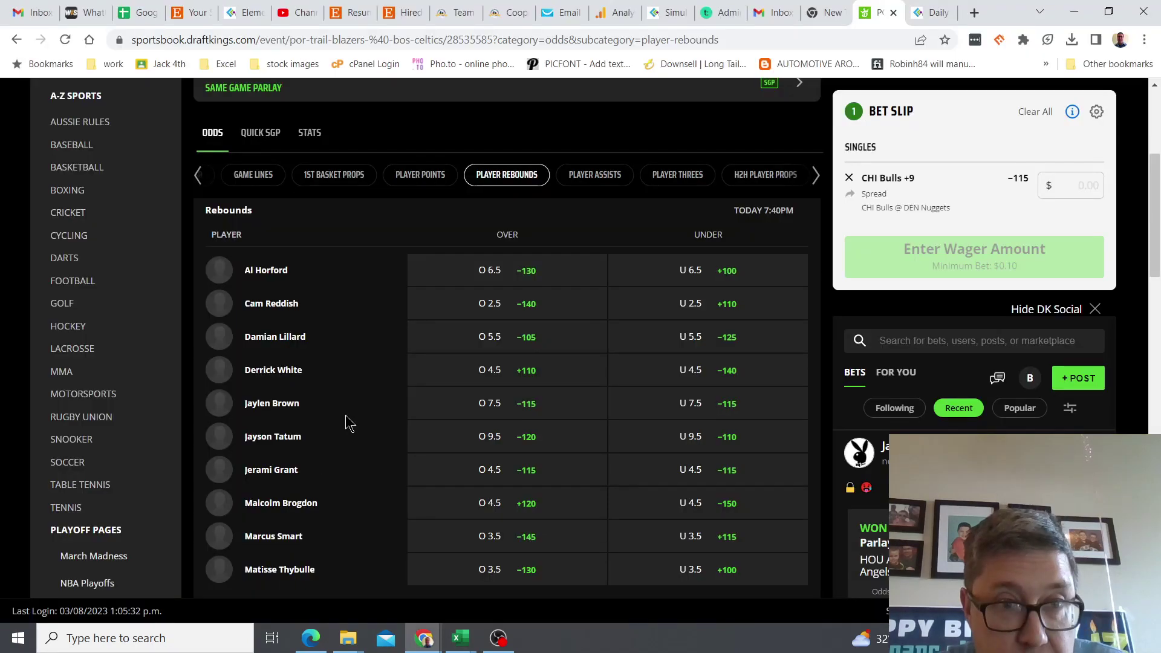
{"action": "key", "text": "alt+Tab"}
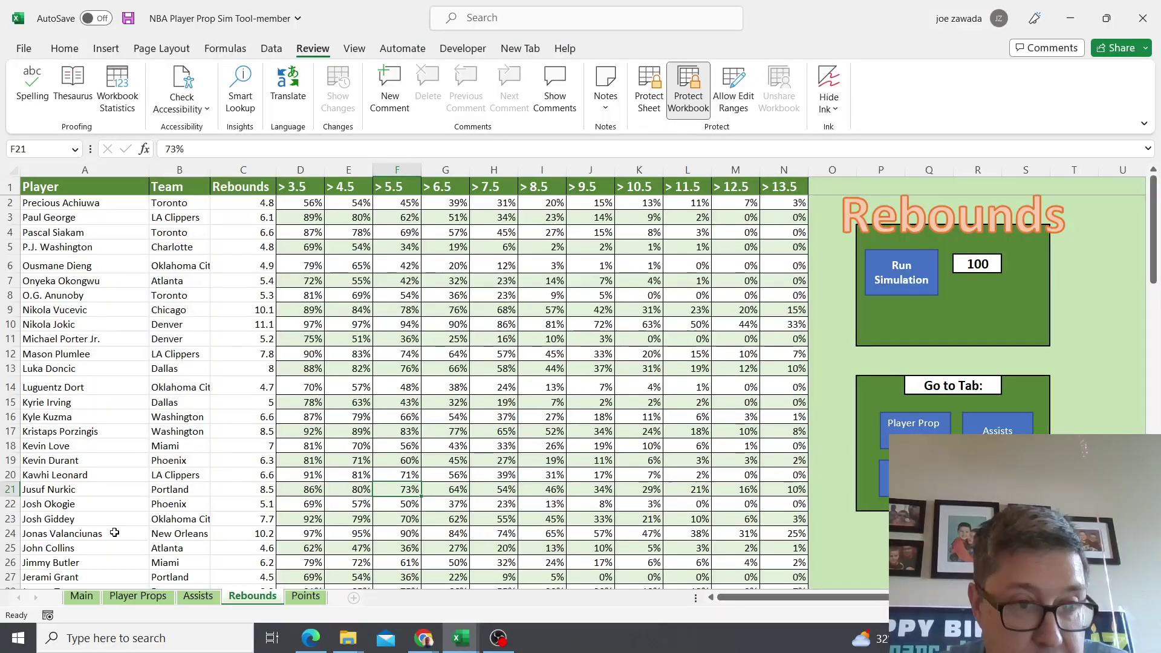
{"action": "key", "text": "Down"}
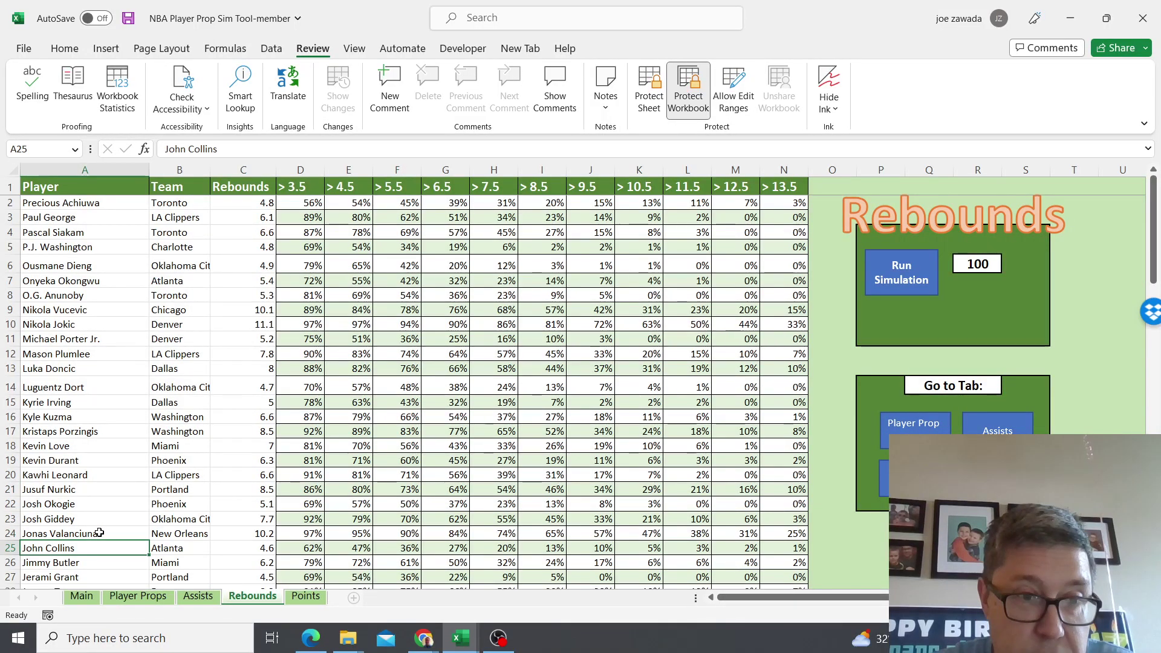
Compare Damian Lillard's 38% over 5.5 rebounds chance with his -105 DraftKings 5.5 line
{"action": "key", "text": "Down"}
{"action": "key", "text": "Down"}
{"action": "key", "text": "Down"}
{"action": "key", "text": "Down"}
{"action": "key", "text": "Down"}
{"action": "key", "text": "Down"}
{"action": "key", "text": "Down"}
{"action": "key", "text": "Down"}
{"action": "key", "text": "Down"}
{"action": "key", "text": "Down"}
{"action": "key", "text": "Down"}
{"action": "key", "text": "Down"}
{"action": "key", "text": "Down"}
{"action": "key", "text": "Down"}
{"action": "key", "text": "Down"}
{"action": "key", "text": "Down"}
{"action": "key", "text": "Down"}
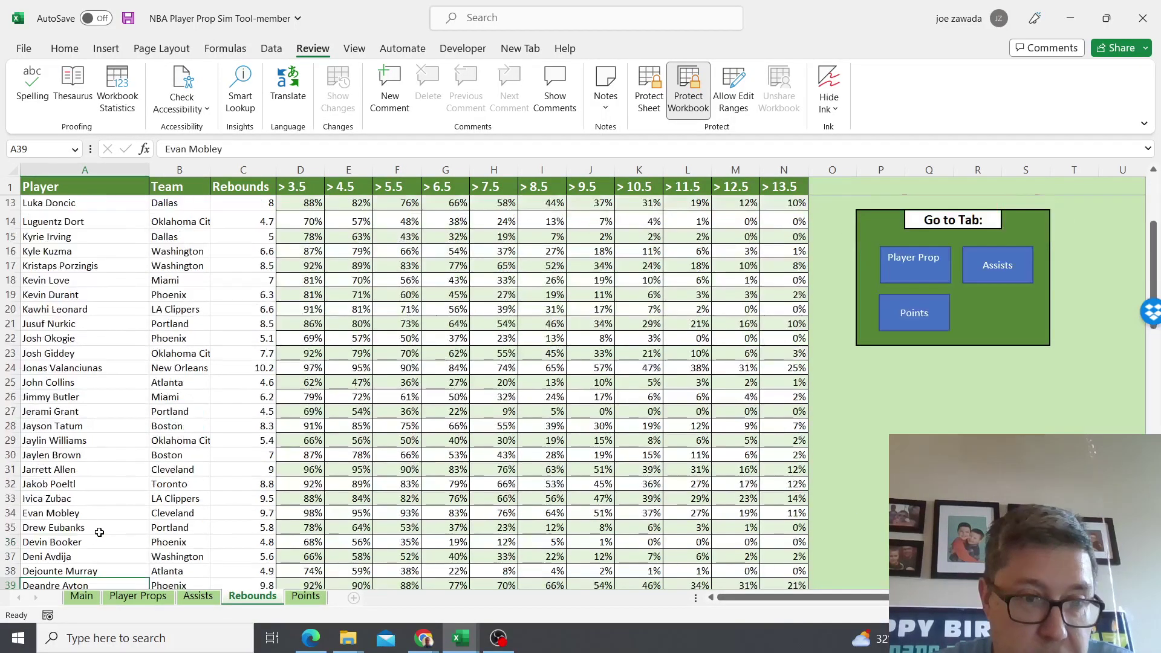
{"action": "key", "text": "Down"}
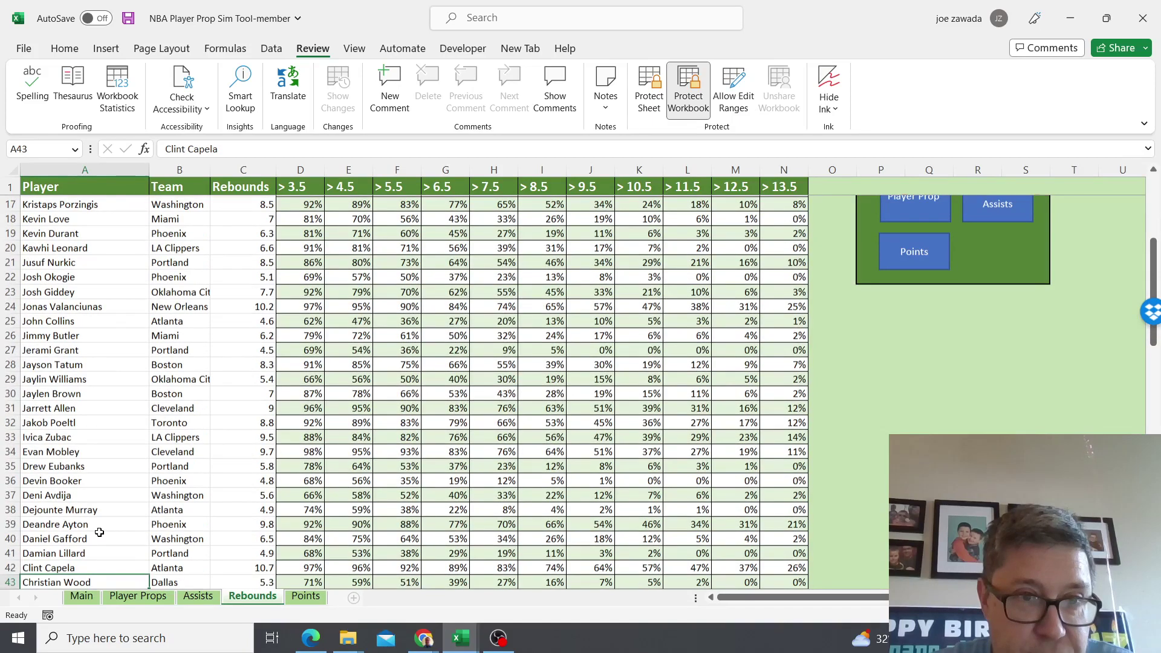
{"action": "scroll", "coordinate": [99, 532], "scroll_direction": "down", "scroll_amount": 1}
{"action": "key", "text": "Up"}
{"action": "key", "text": "Up"}
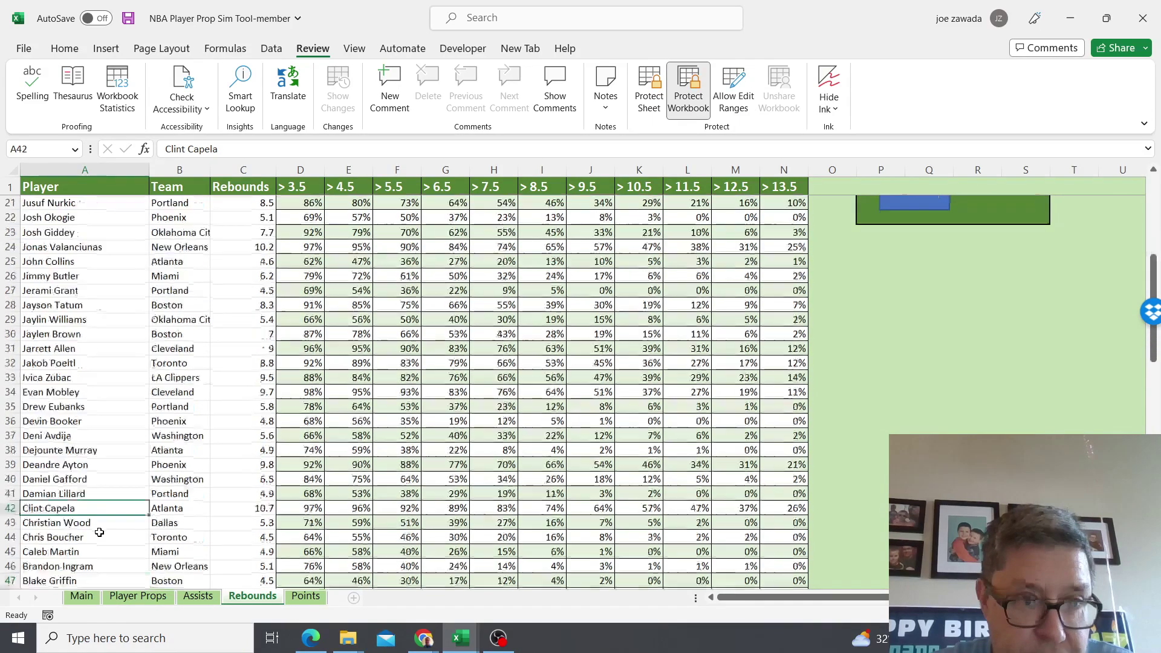
{"action": "key", "text": "Right"}
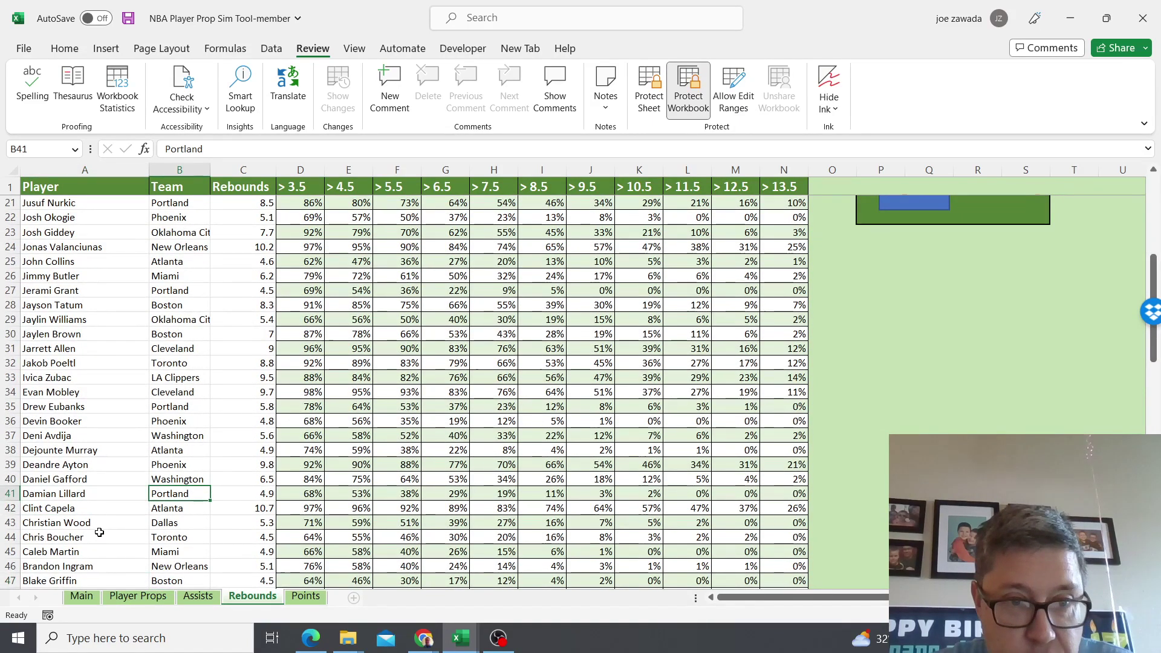
{"action": "key", "text": "Right"}
{"action": "key", "text": "Right"}
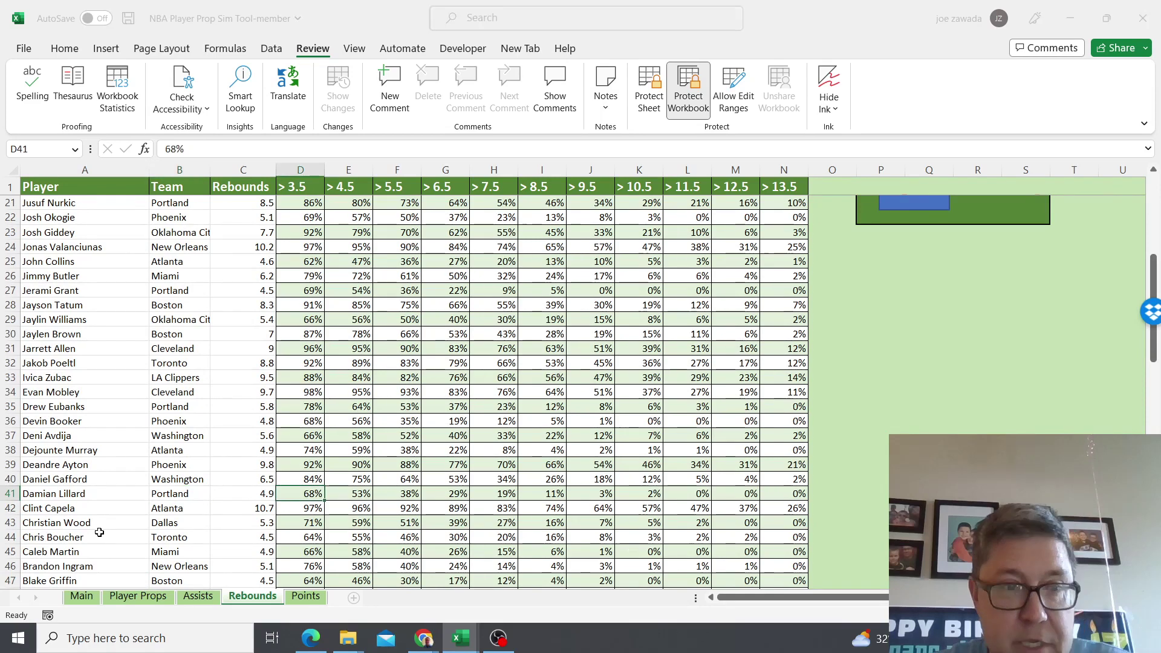
{"action": "key", "text": "alt+Tab"}
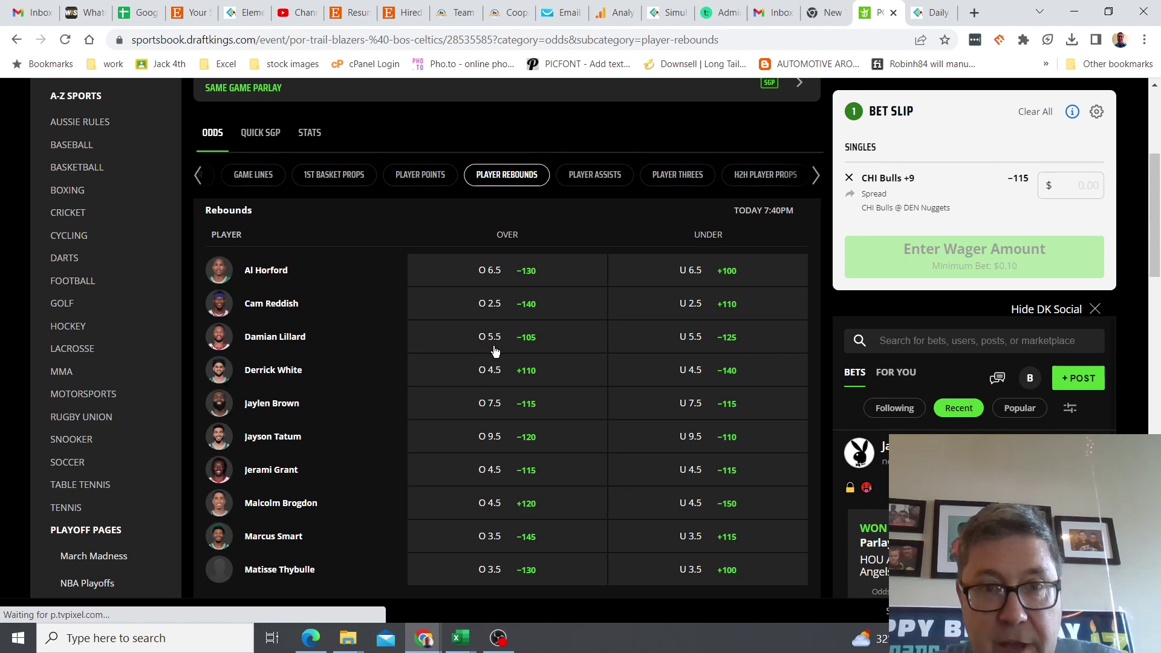
{"action": "key", "text": "alt+Tab"}
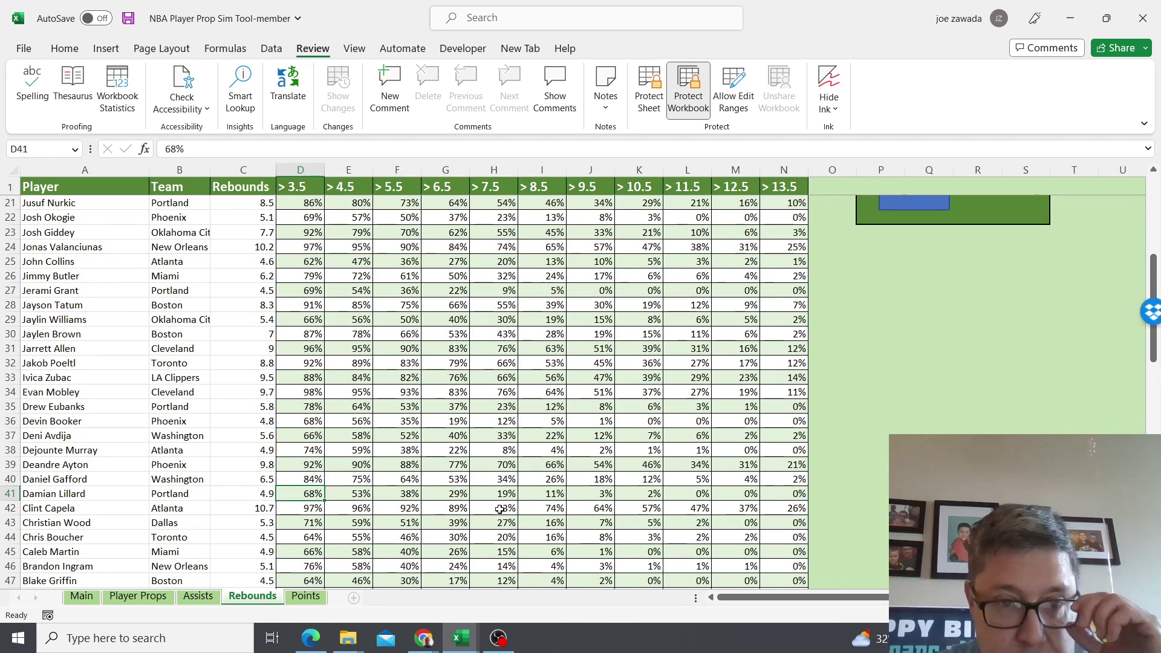
{"action": "key", "text": "Right"}
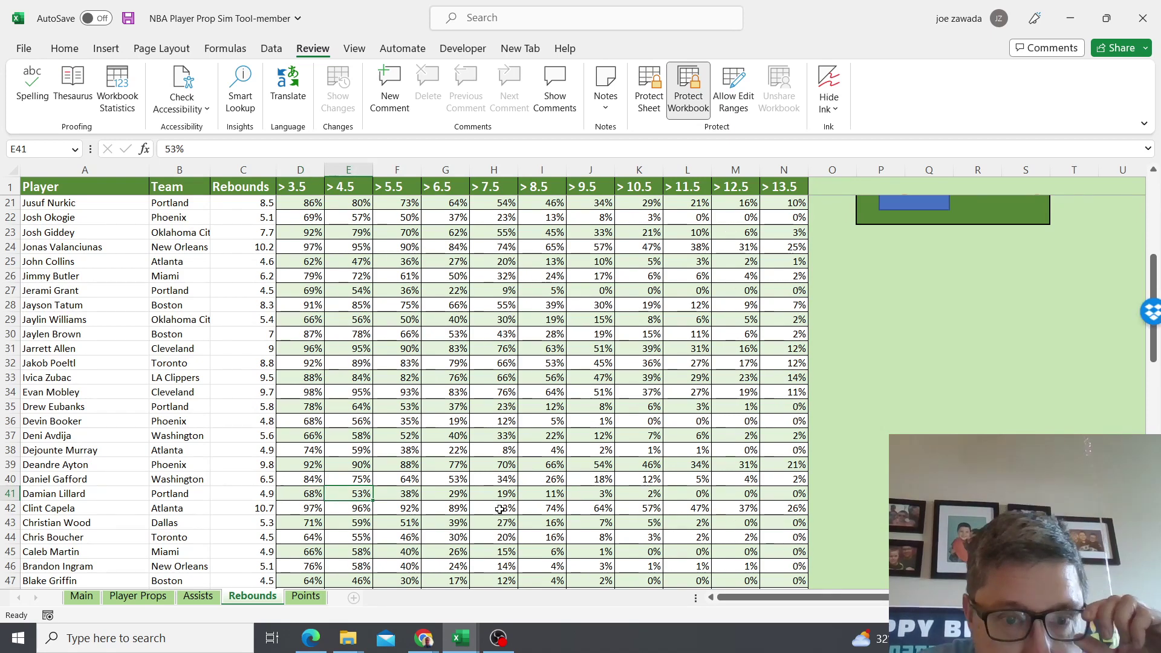
{"action": "key", "text": "Right"}
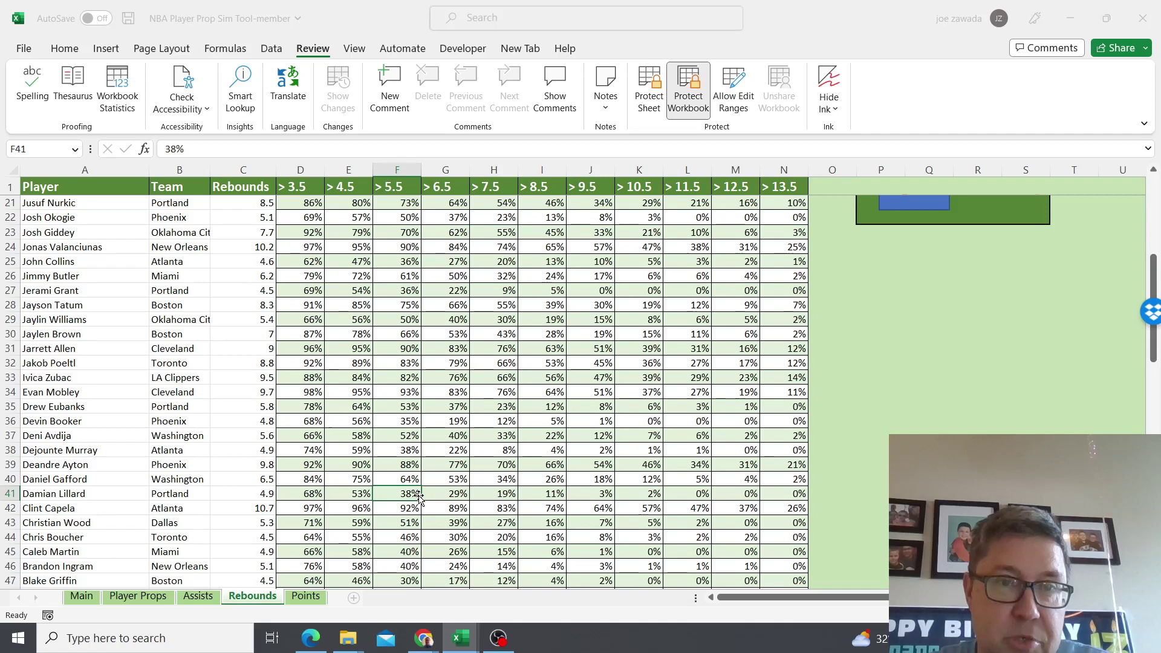
{"action": "key", "text": "alt+Tab"}
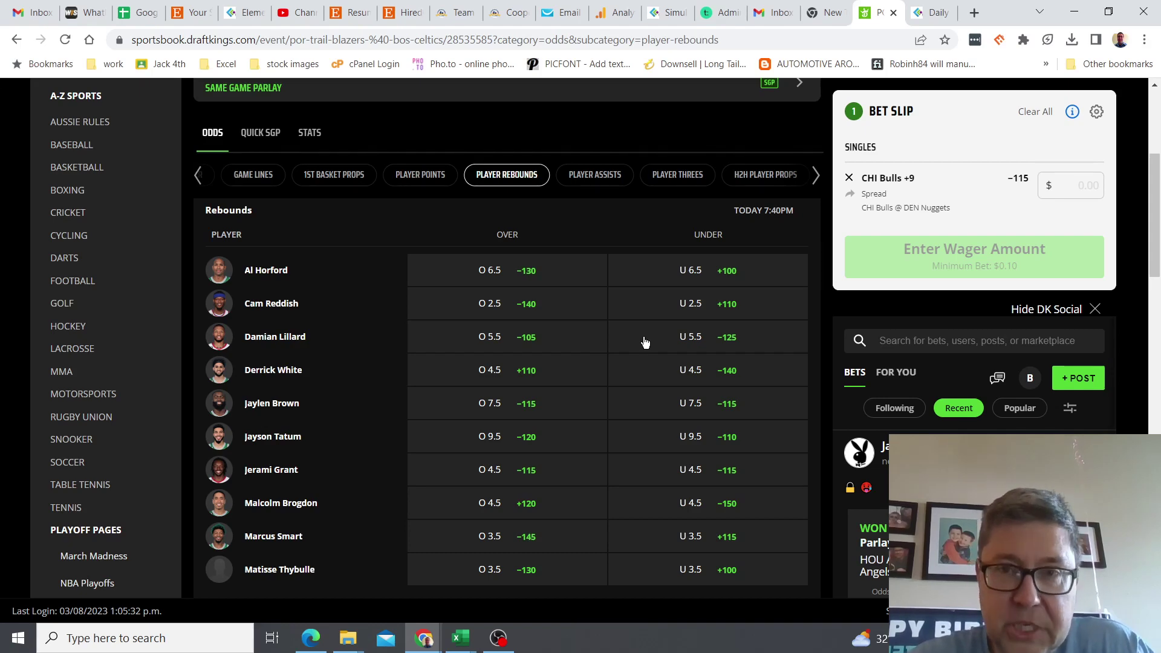
{"action": "key", "text": "alt+Tab"}
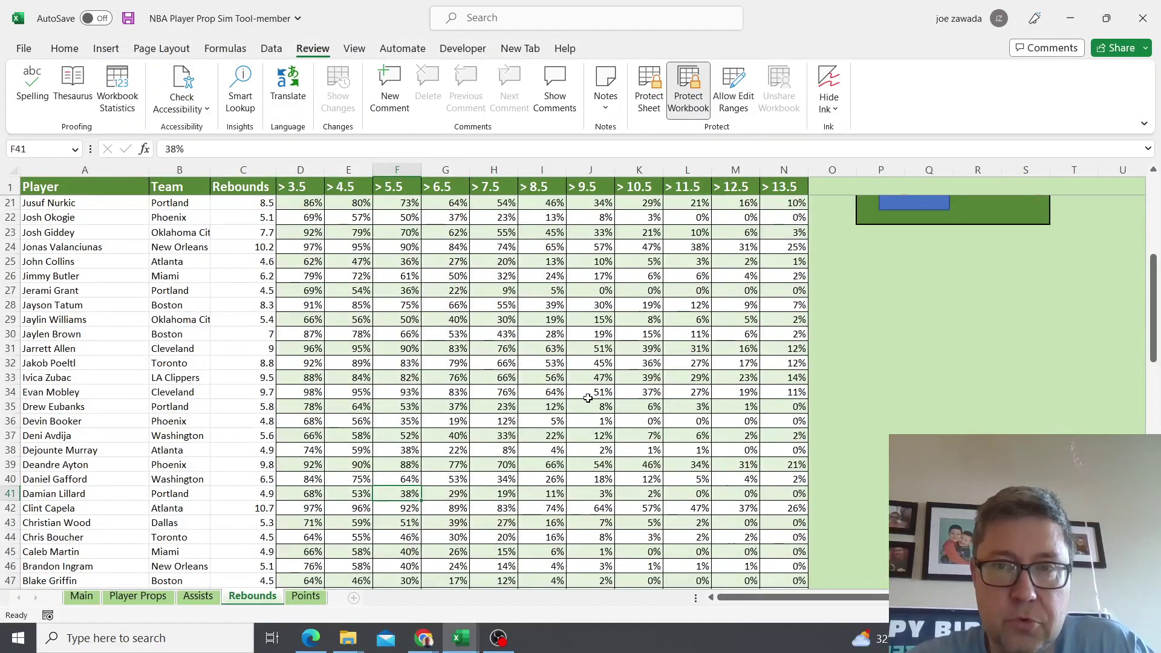
Look over Jayson Tatum's and John Collins's over 4.5 rebound probabilities
{"action": "left_click", "coordinate": [444, 380]}
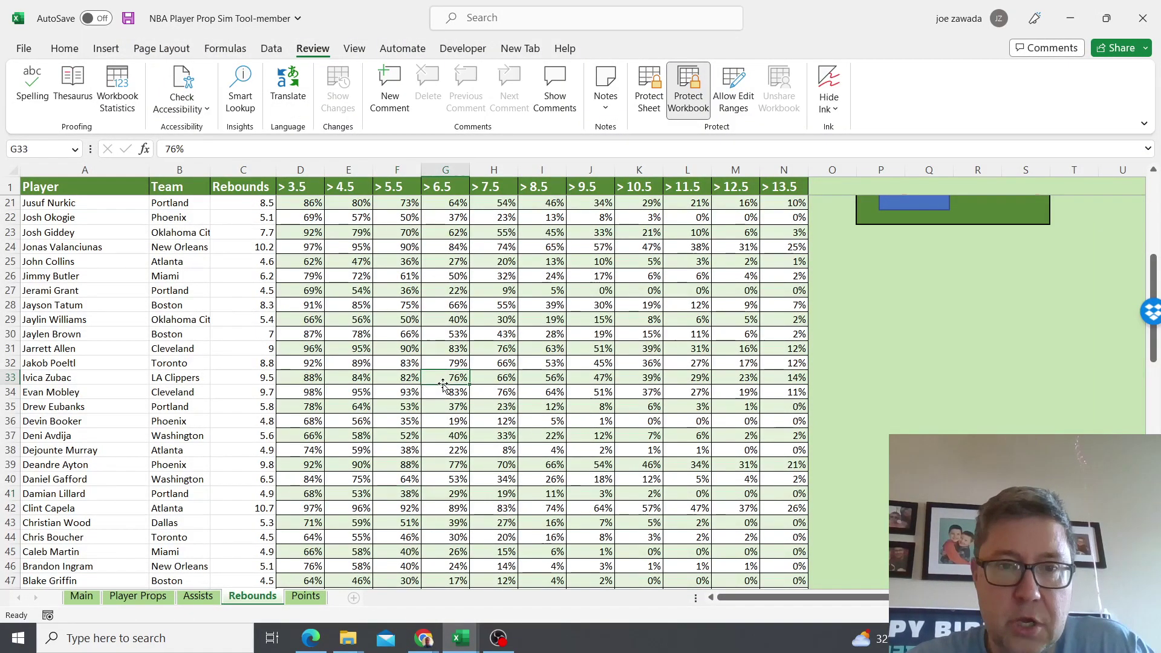
{"action": "left_click", "coordinate": [494, 306]}
{"action": "left_click", "coordinate": [367, 301]}
{"action": "key", "text": "Up"}
{"action": "key", "text": "Up"}
{"action": "key", "text": "Up"}
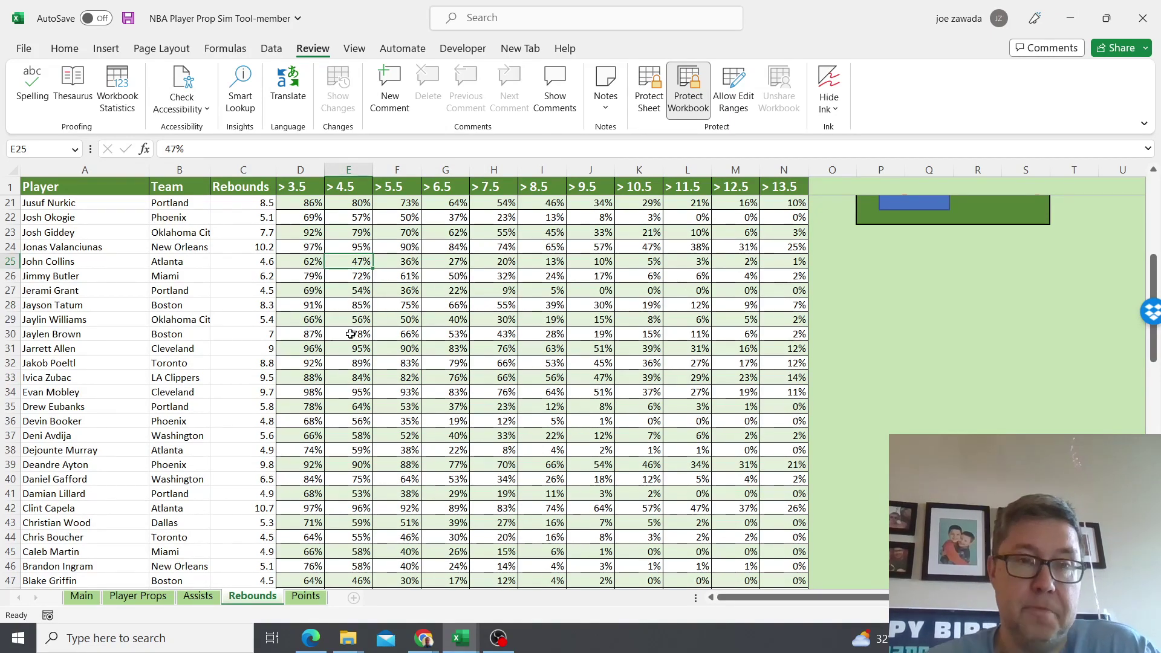
{"action": "left_click", "coordinate": [136, 596]}
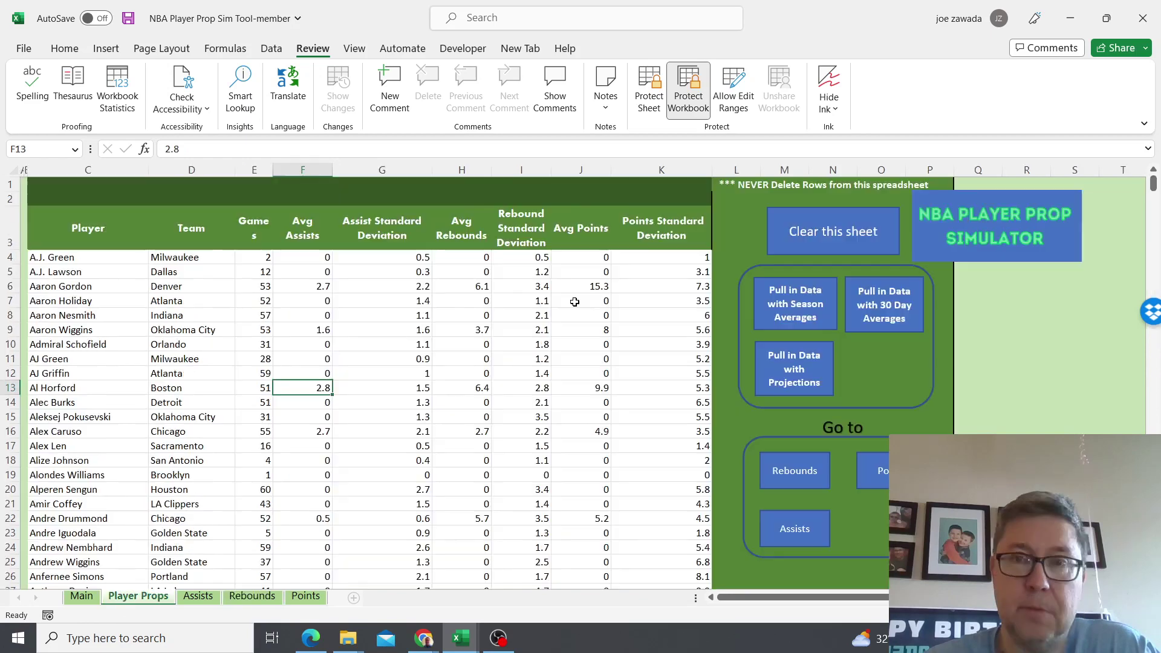